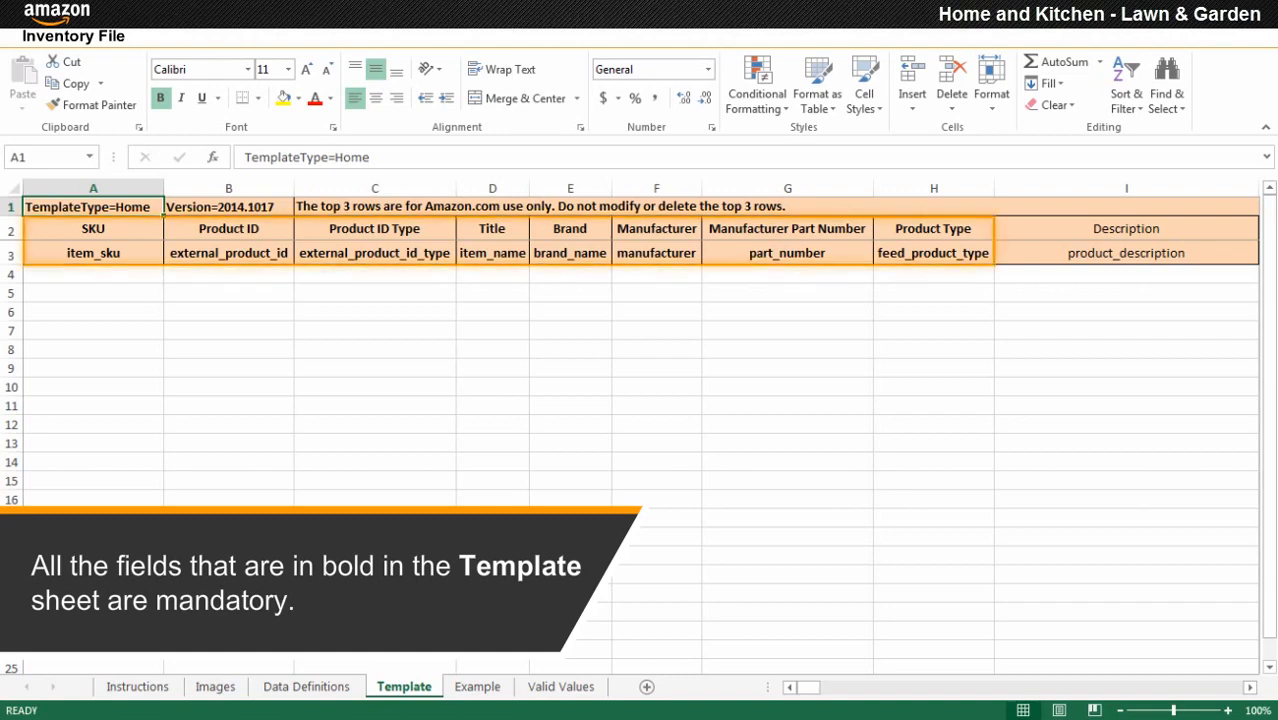
click(93, 274)
text(03SMSNTRUF01)
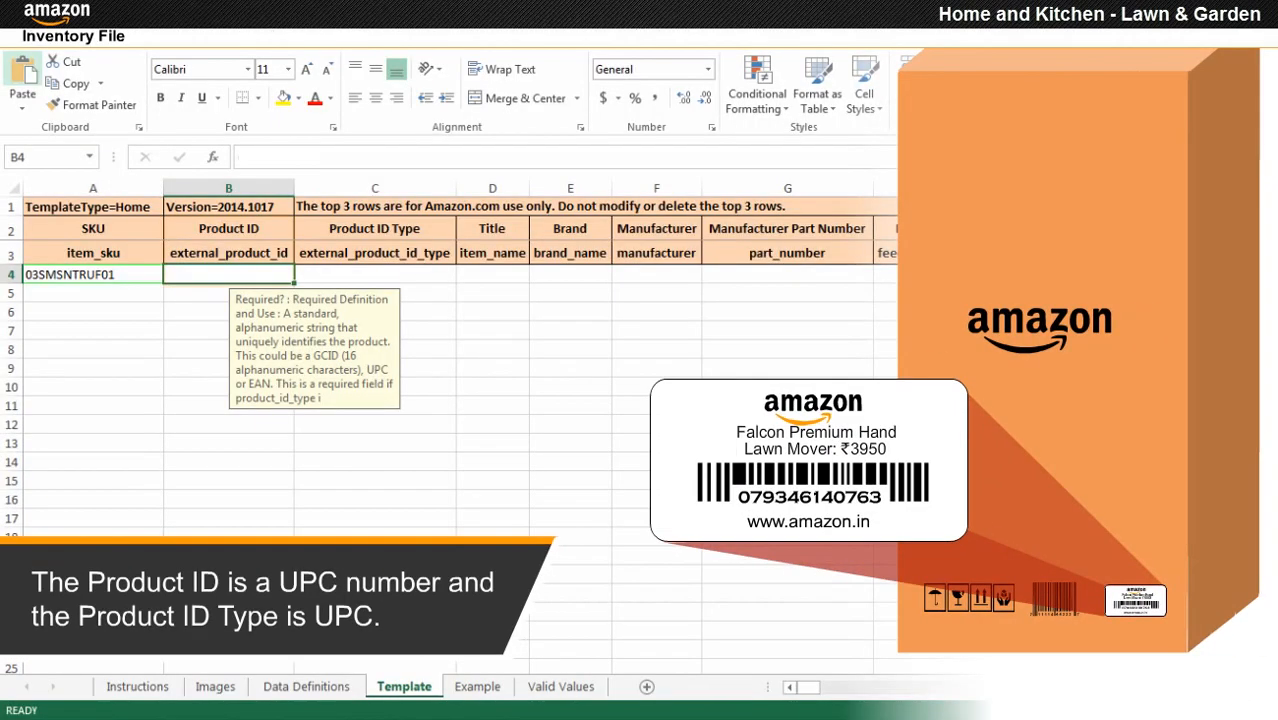
text(079346140763)
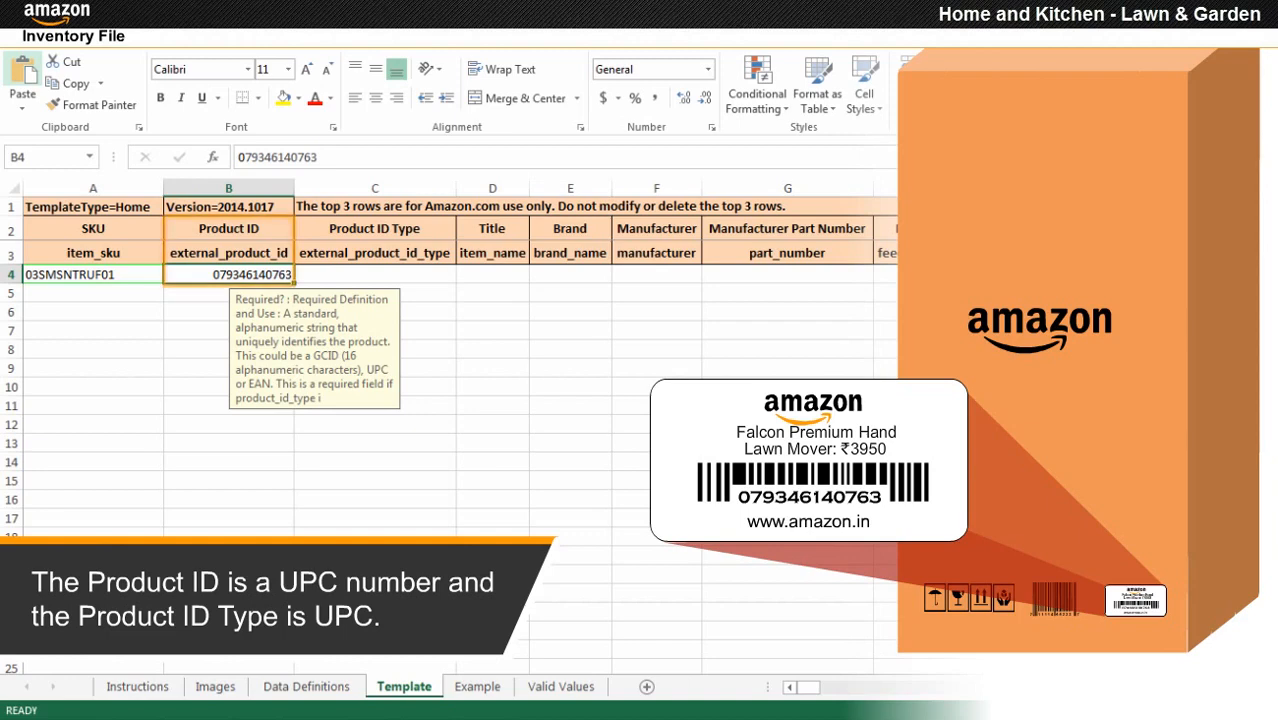
click(375, 275)
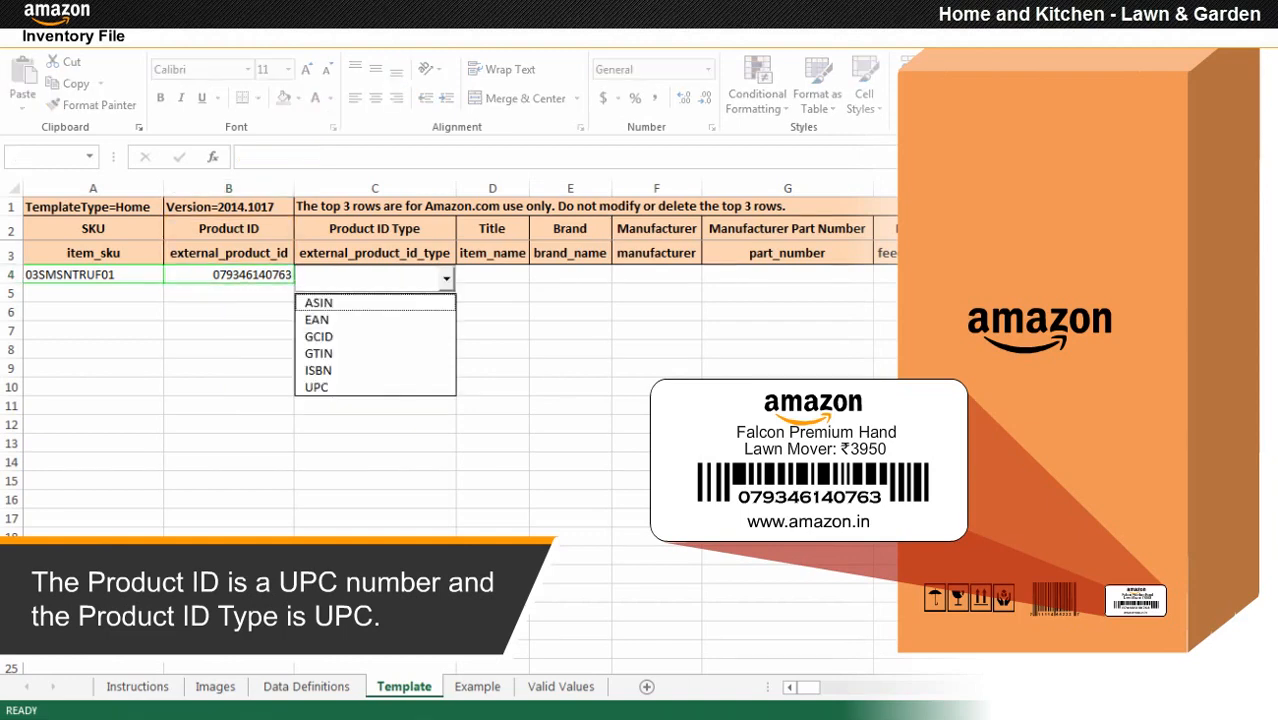
key(Return)
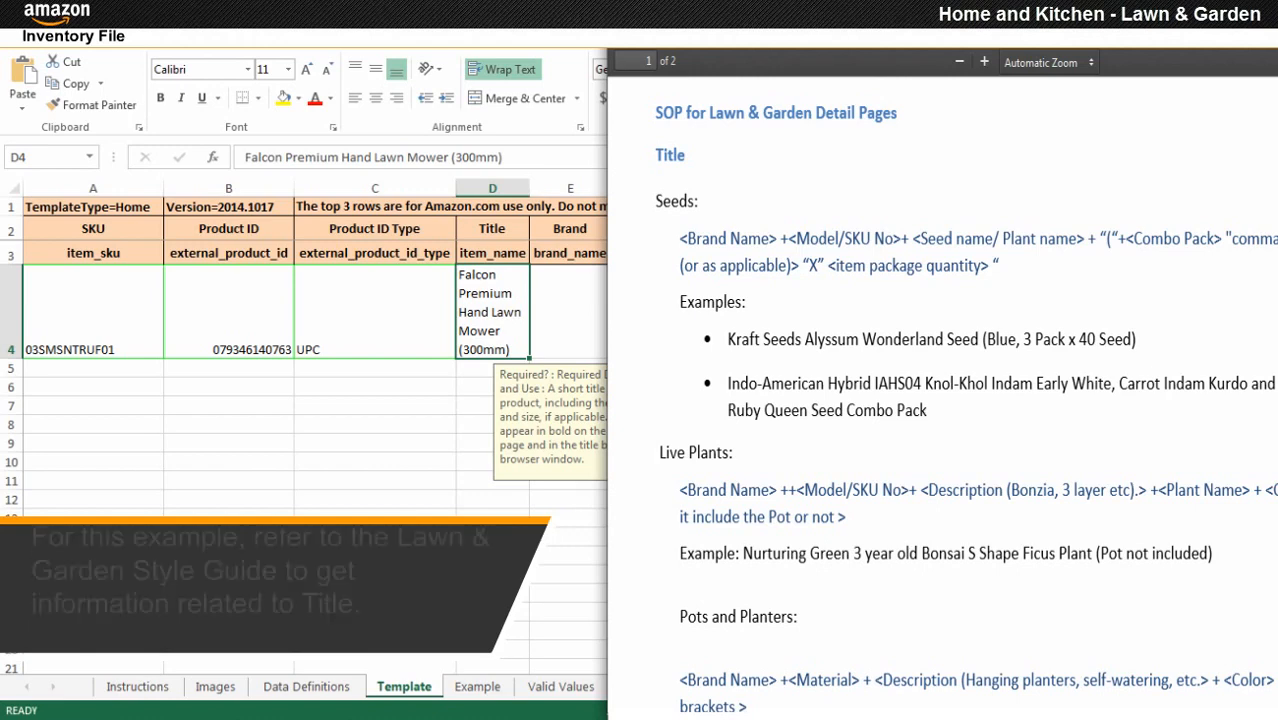
- Enter Falcon as both brand and manufacturer, and 9876543 as the manufacturer part number in row 4
click(570, 311)
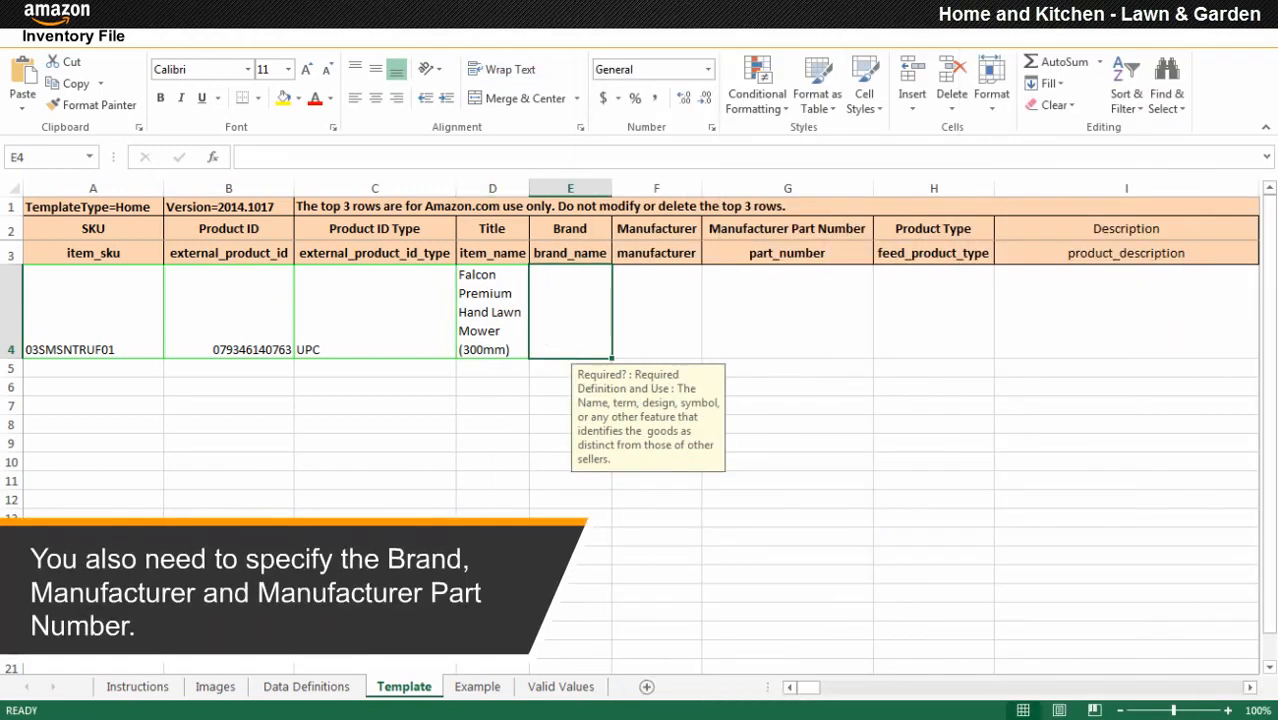
text(Falcon)
key(Tab)
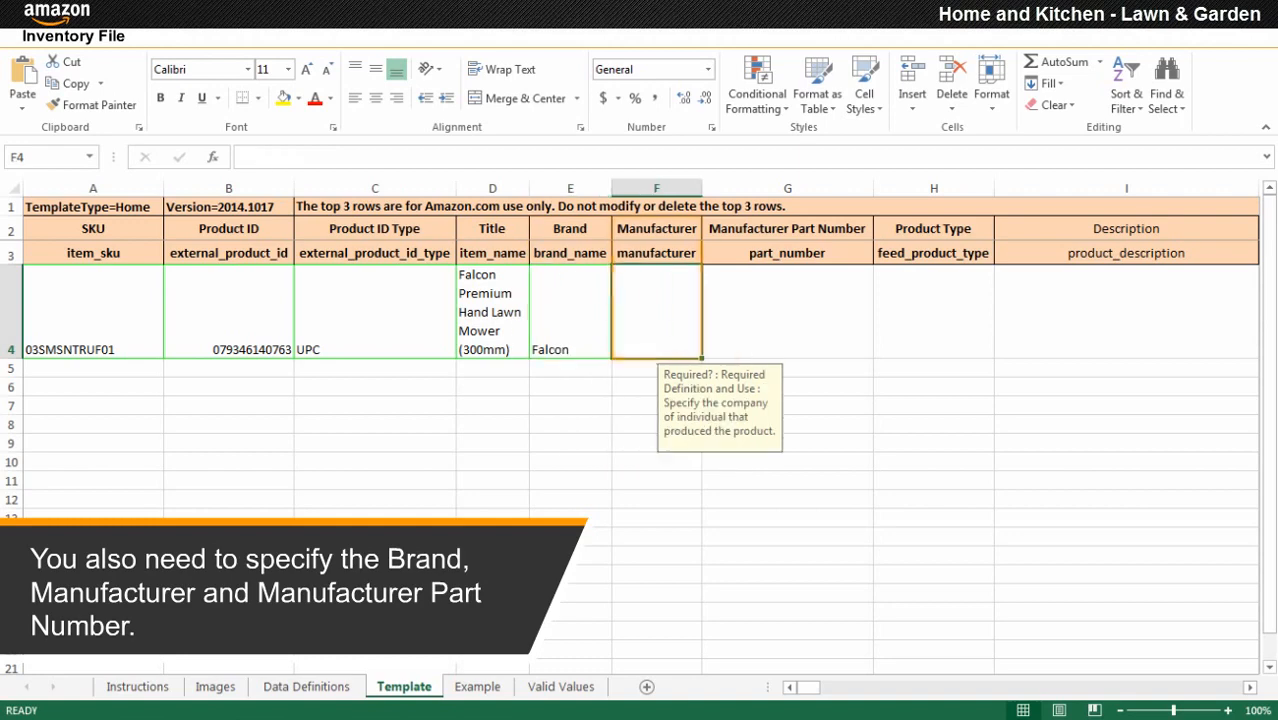
text(Falcon)
key(Tab)
text(9876543)
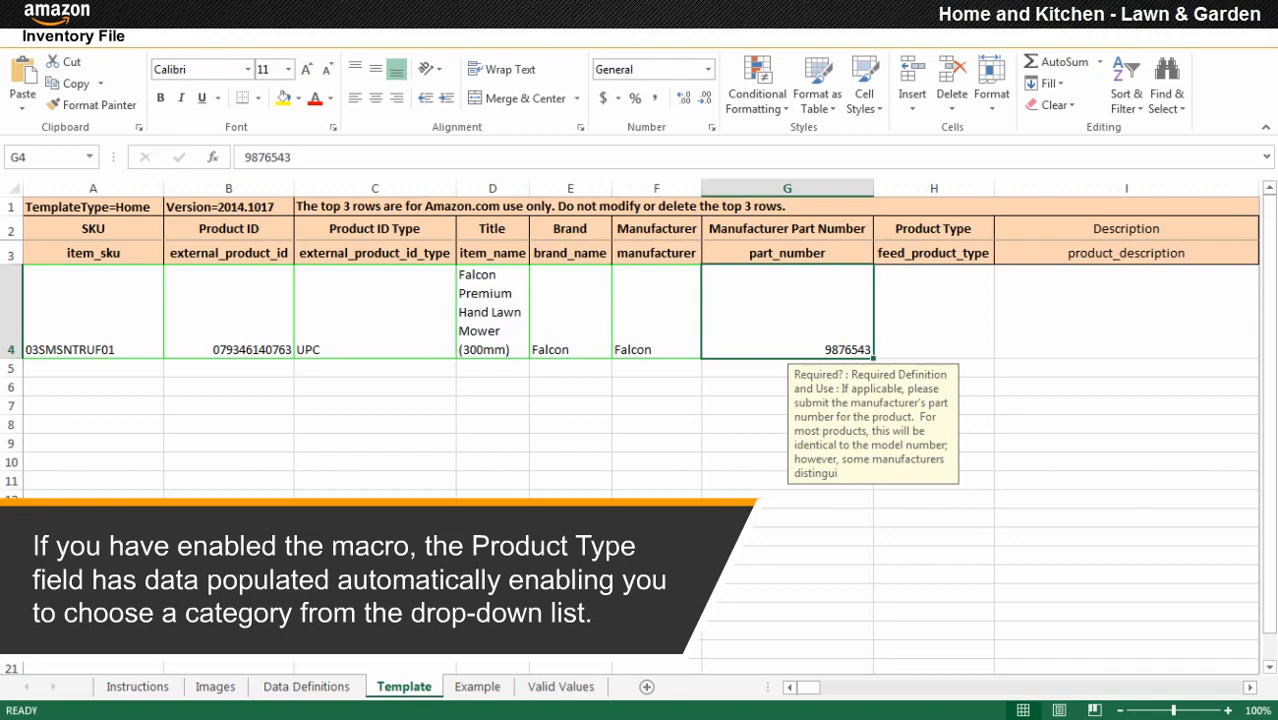
- Set the product type in row 4 to Home and fill in the product description
click(933, 311)
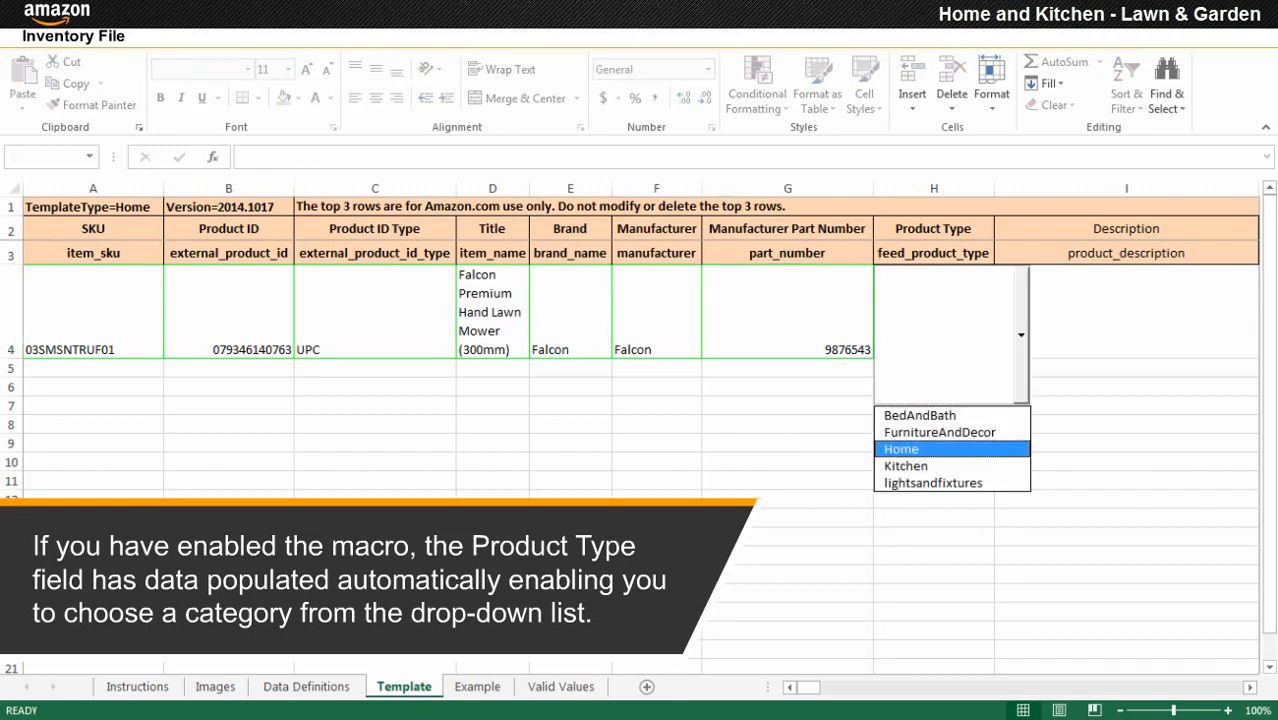
click(902, 449)
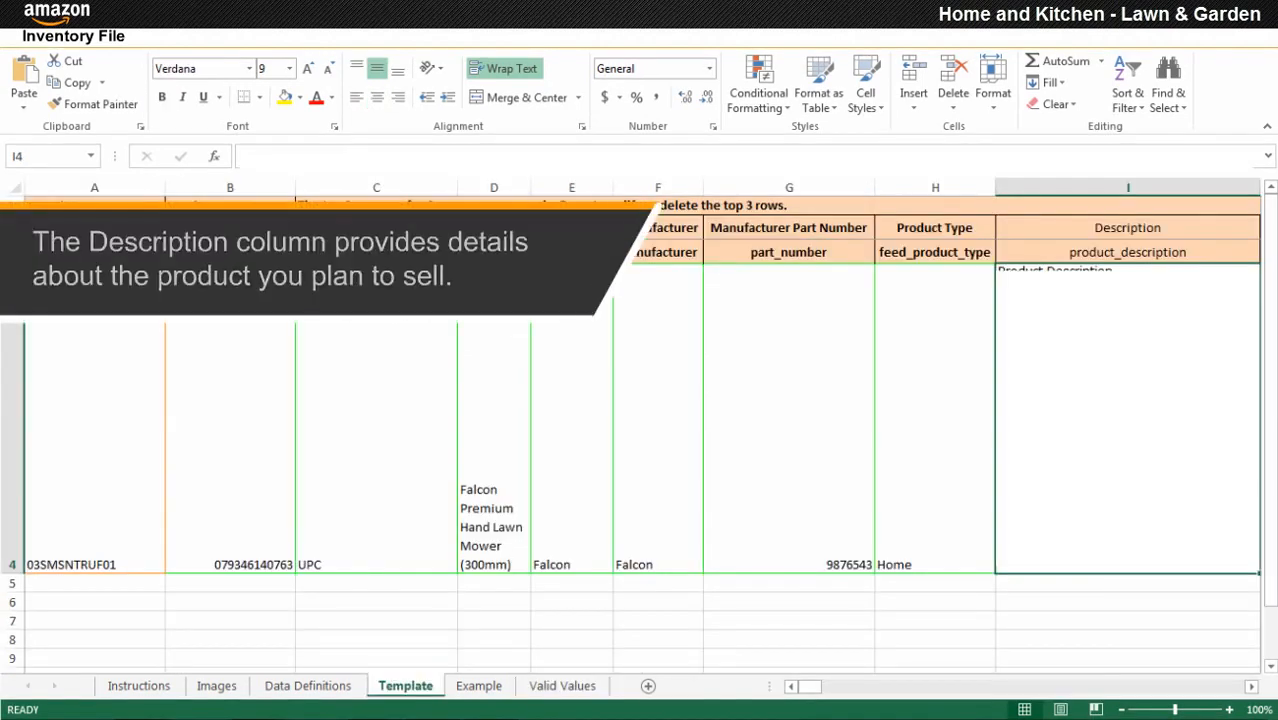
click(1127, 420)
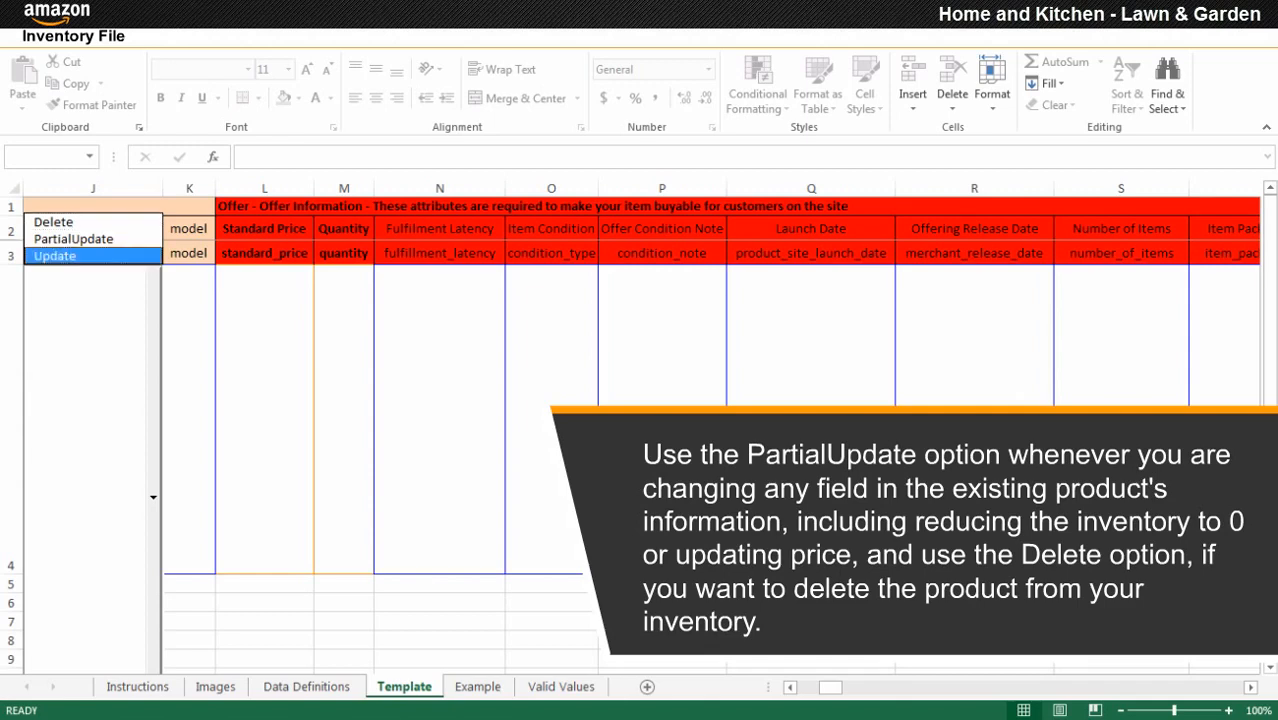
- Set Update Delete to Update, the model to Easy - 28 and the standard price to 3950 in row 4
click(56, 256)
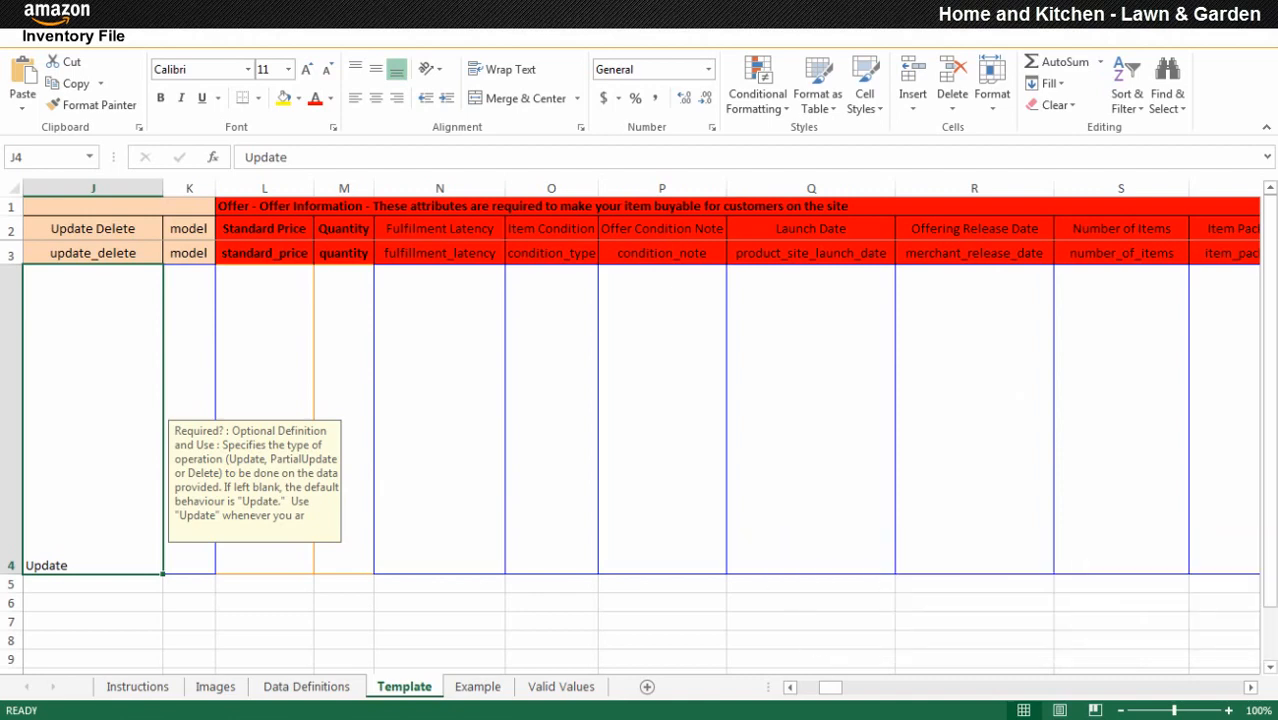
click(189, 419)
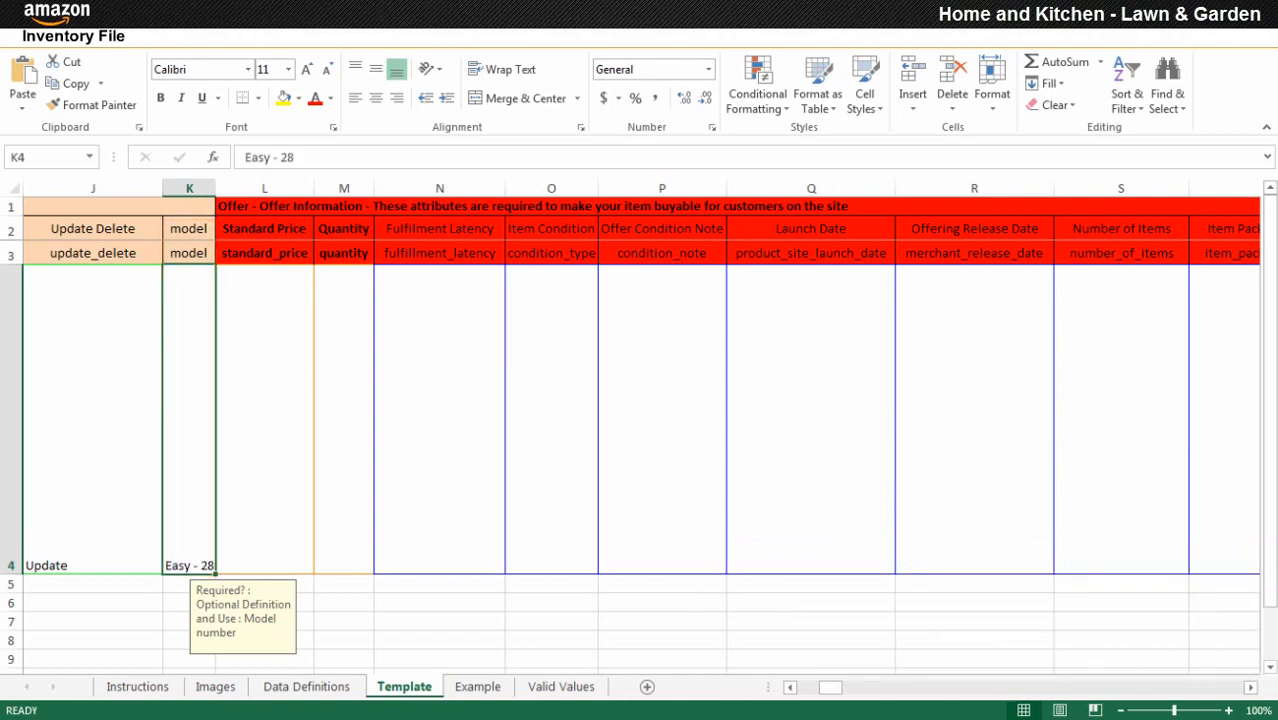
click(264, 419)
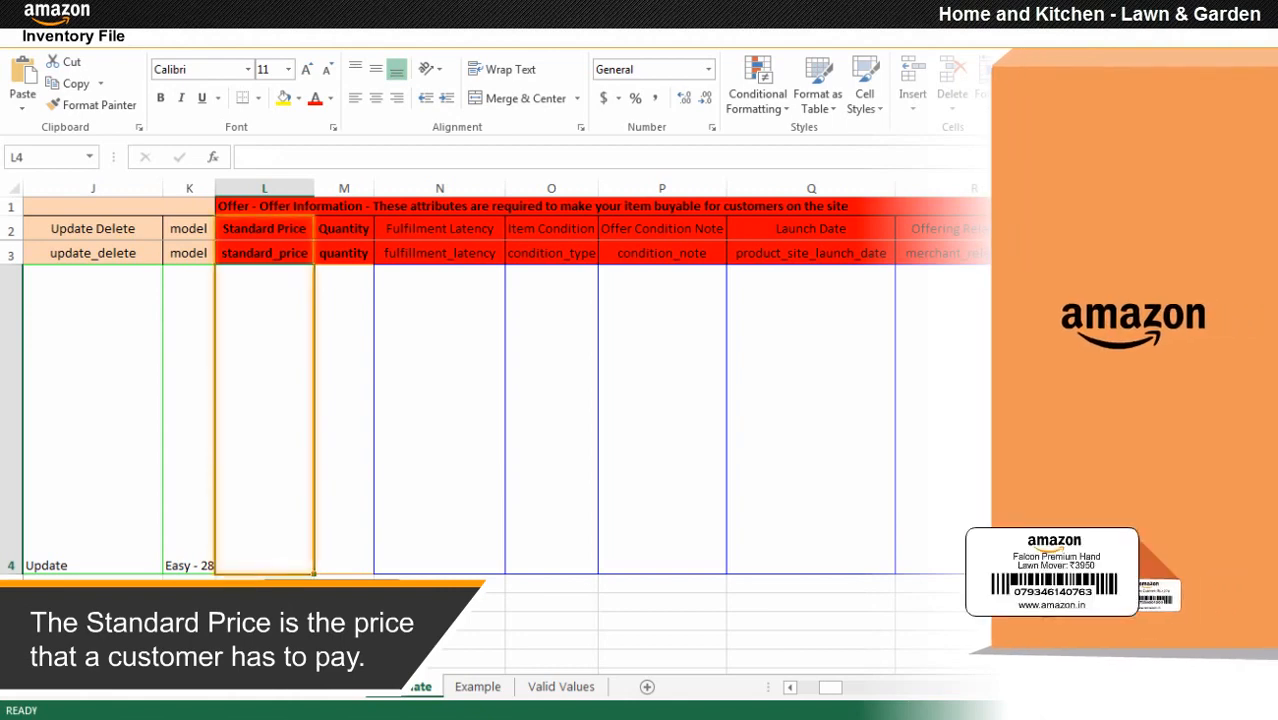
text(3950)
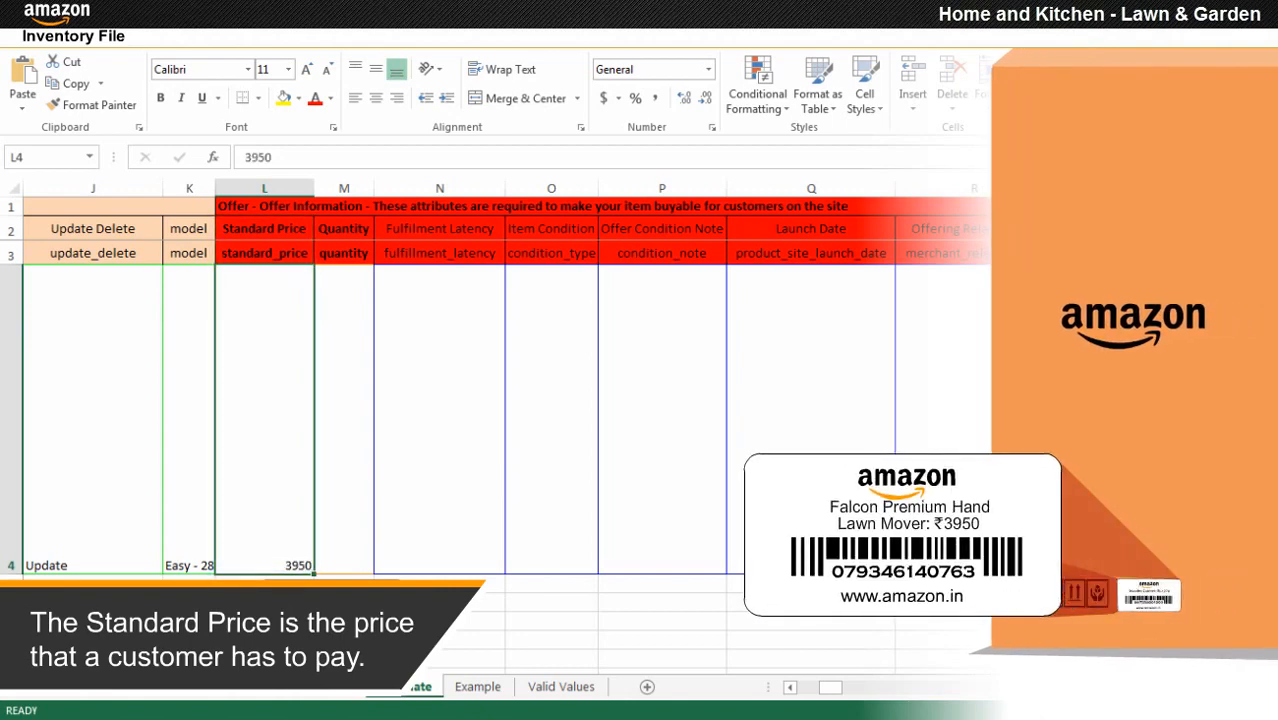
click(344, 419)
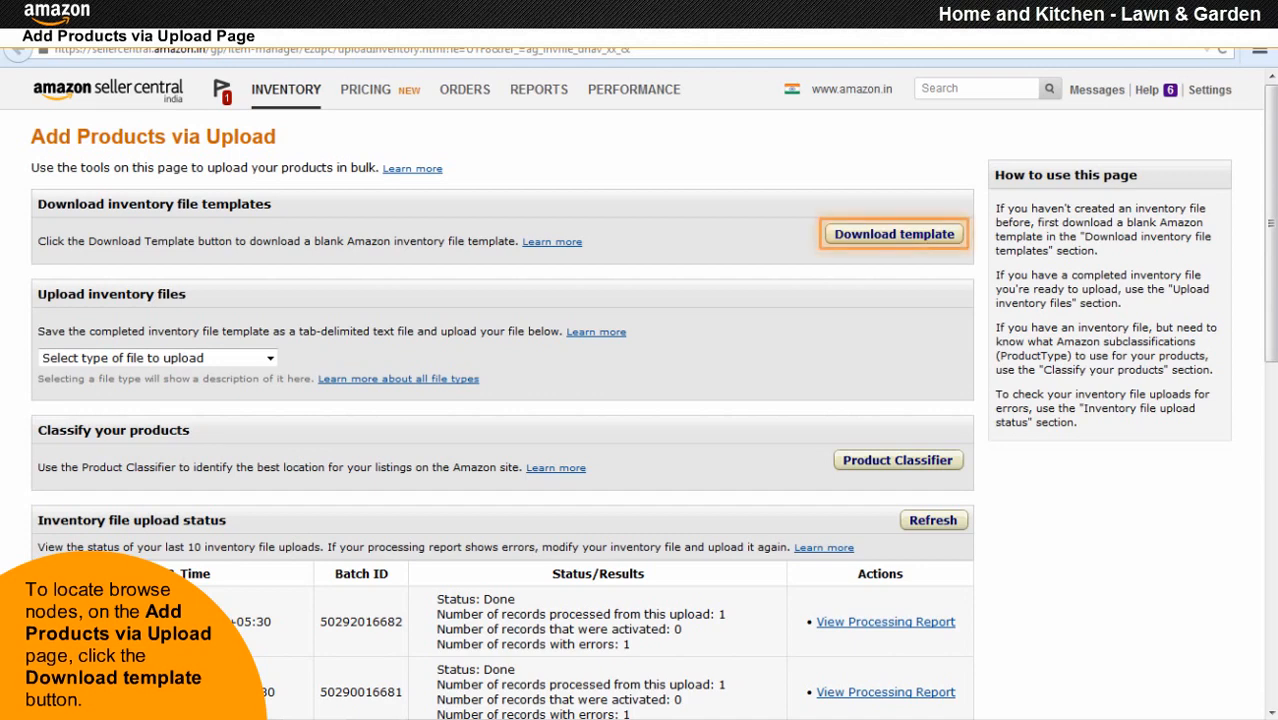
- Switch to Seller Central, open the inventory file templates page and download the Home and Kitchen - Other BTG browse tree guide
click(902, 235)
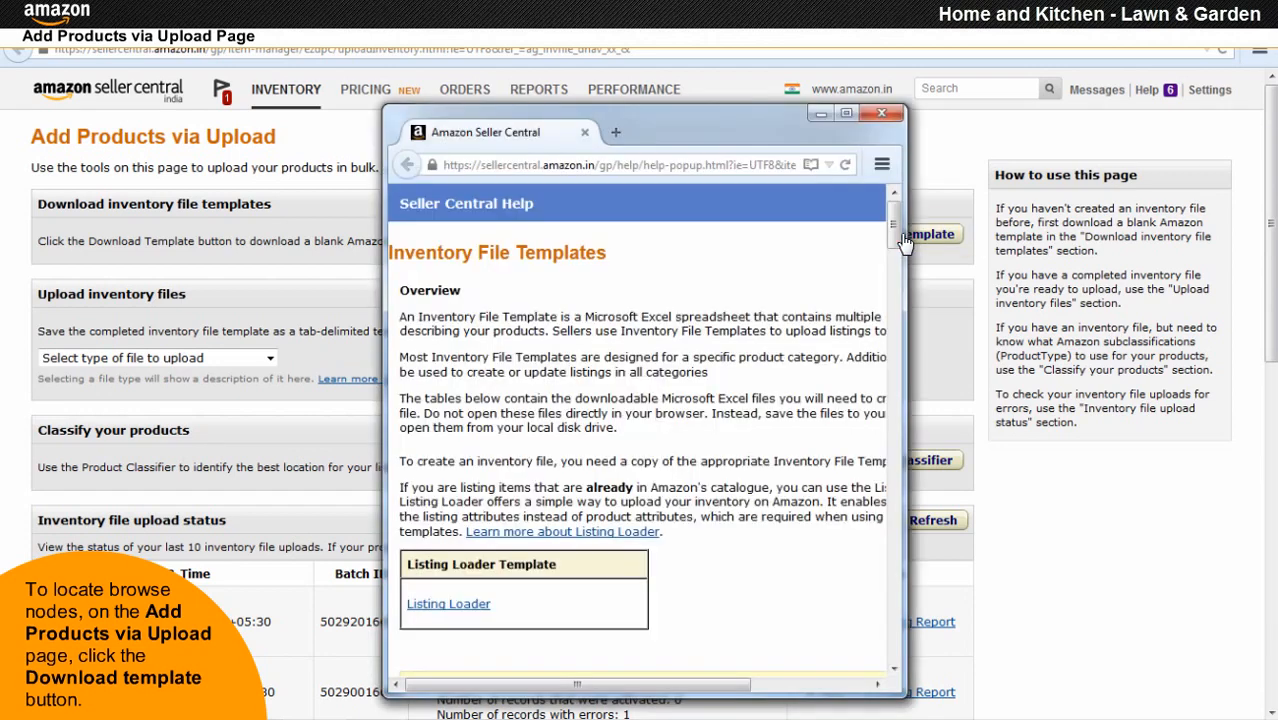
click(847, 113)
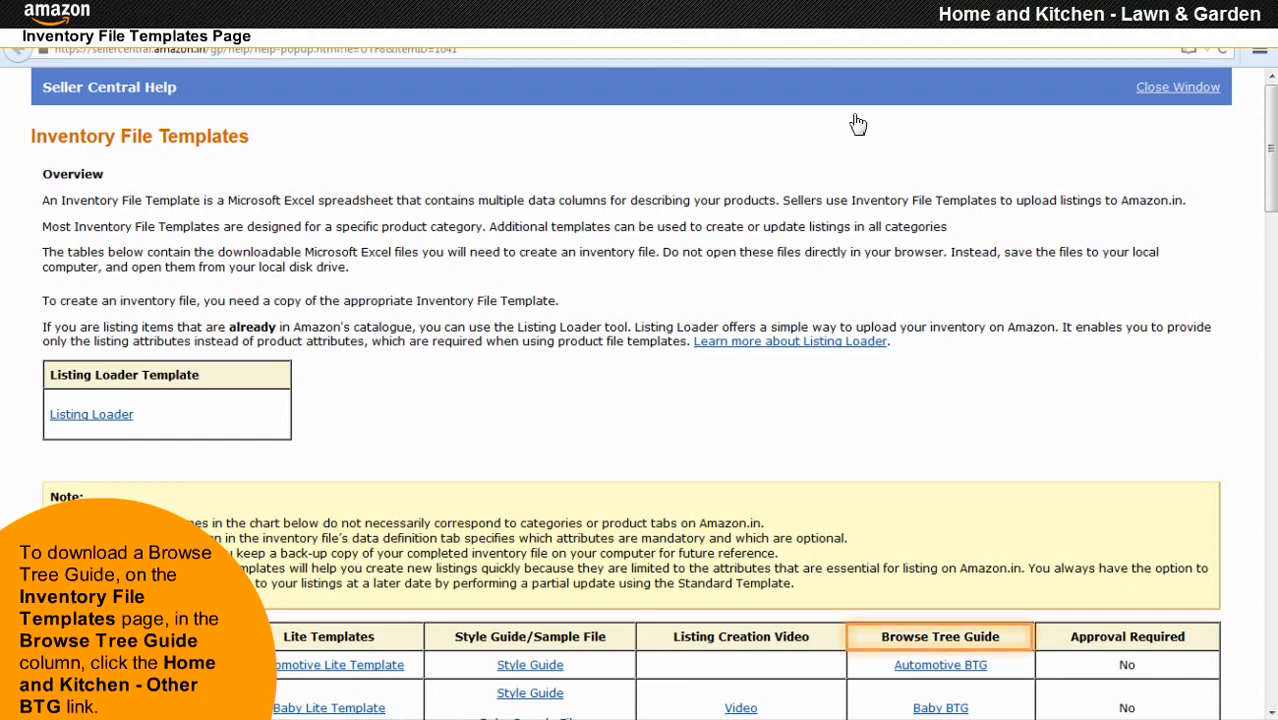
scroll(858, 124, down, 10)
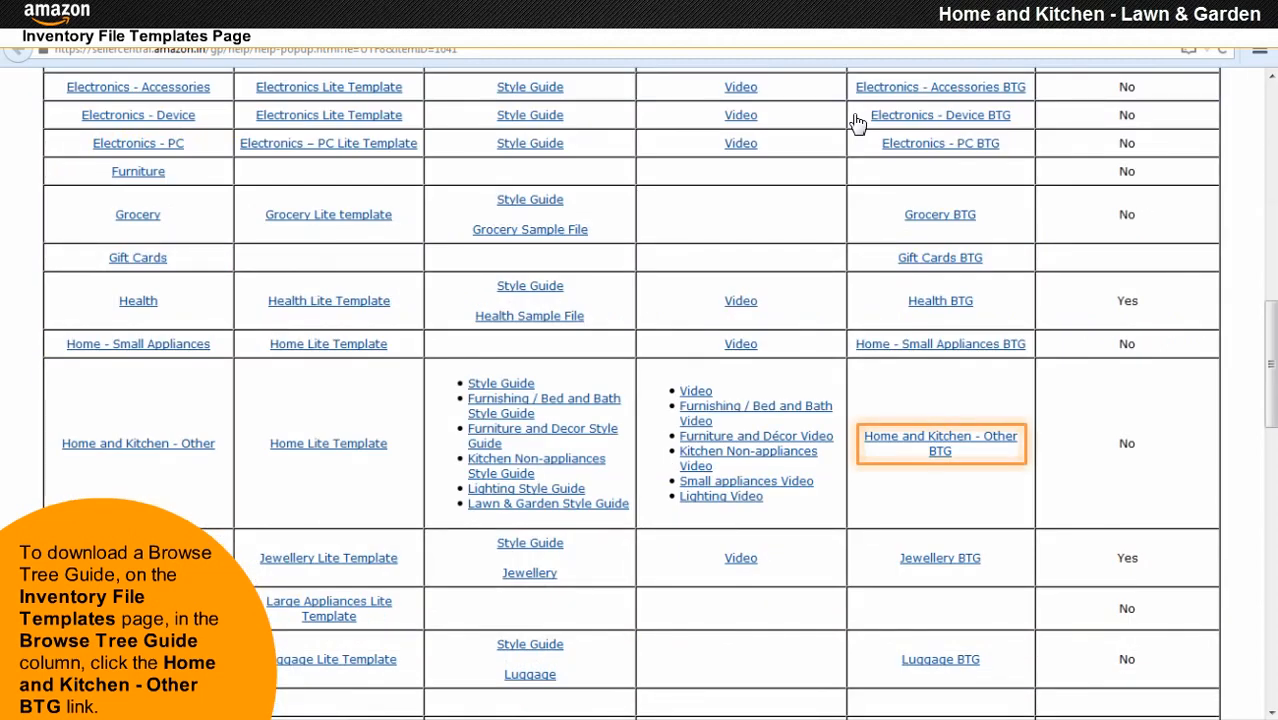
click(940, 443)
click(1131, 614)
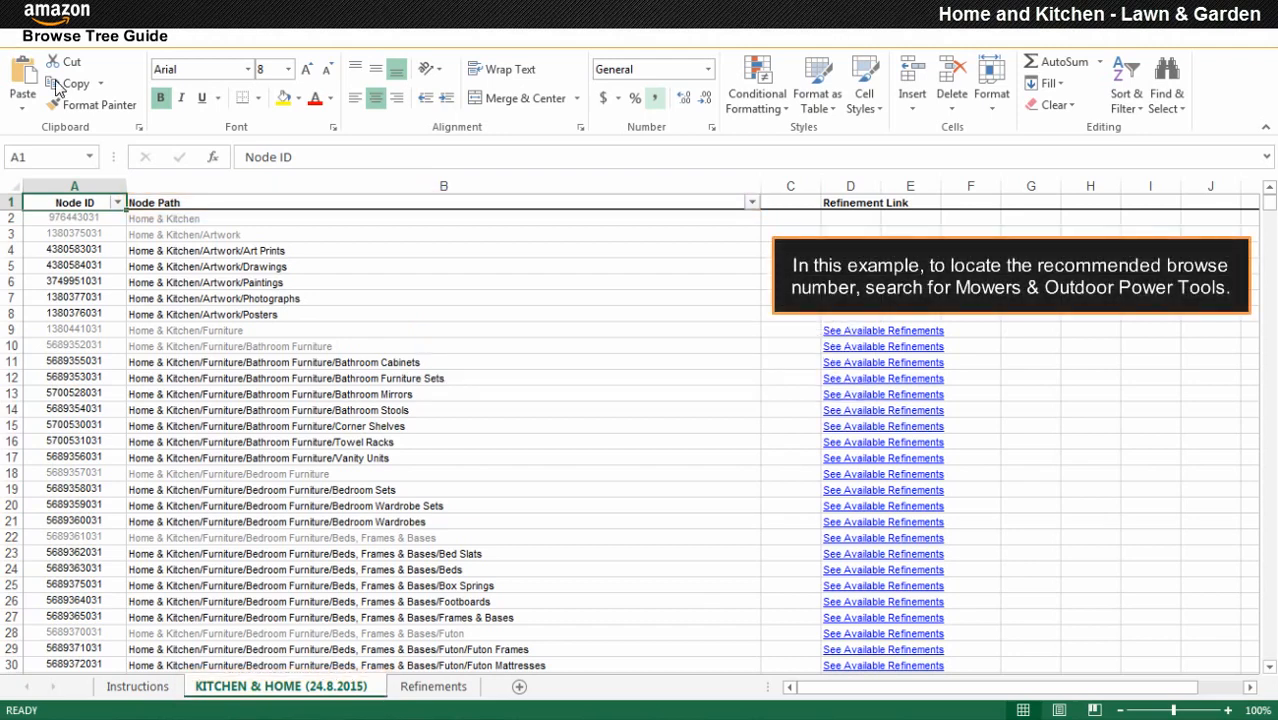
- Filter the Node Path column of the browse tree guide by "Mowers & Outdoor Power Tools"
click(751, 202)
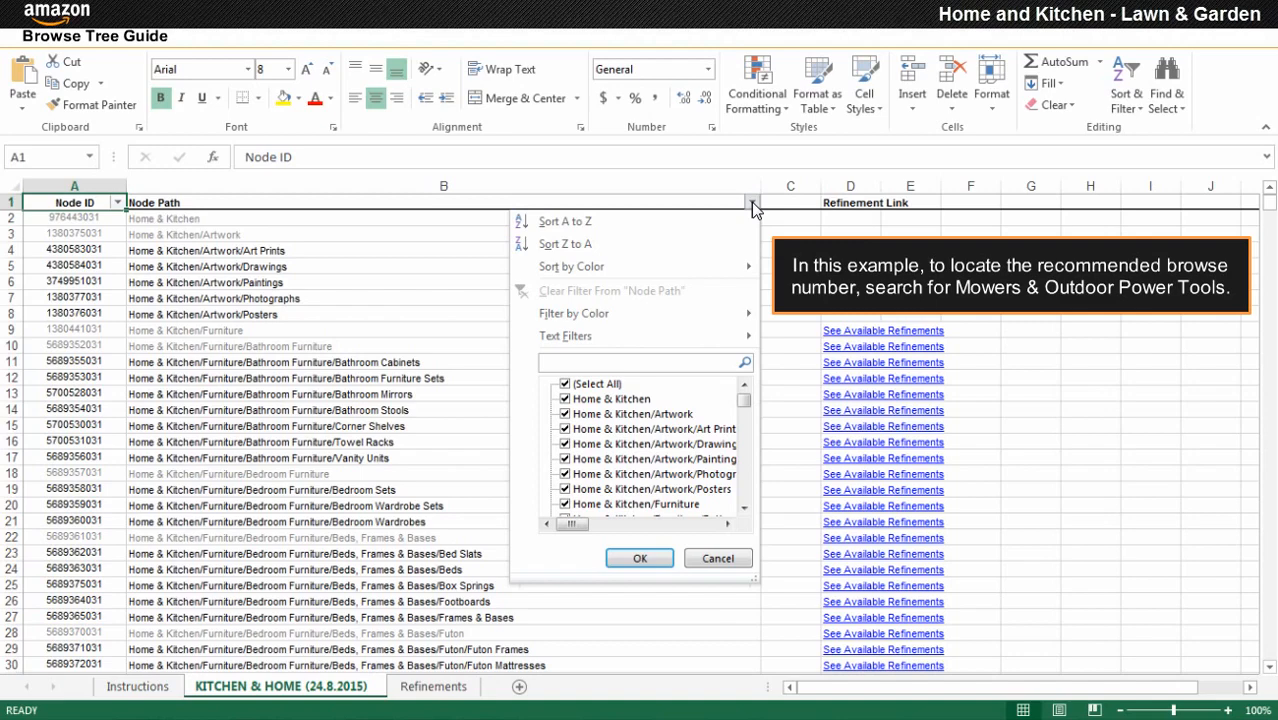
text(Mowers & Outdoor Power Tools)
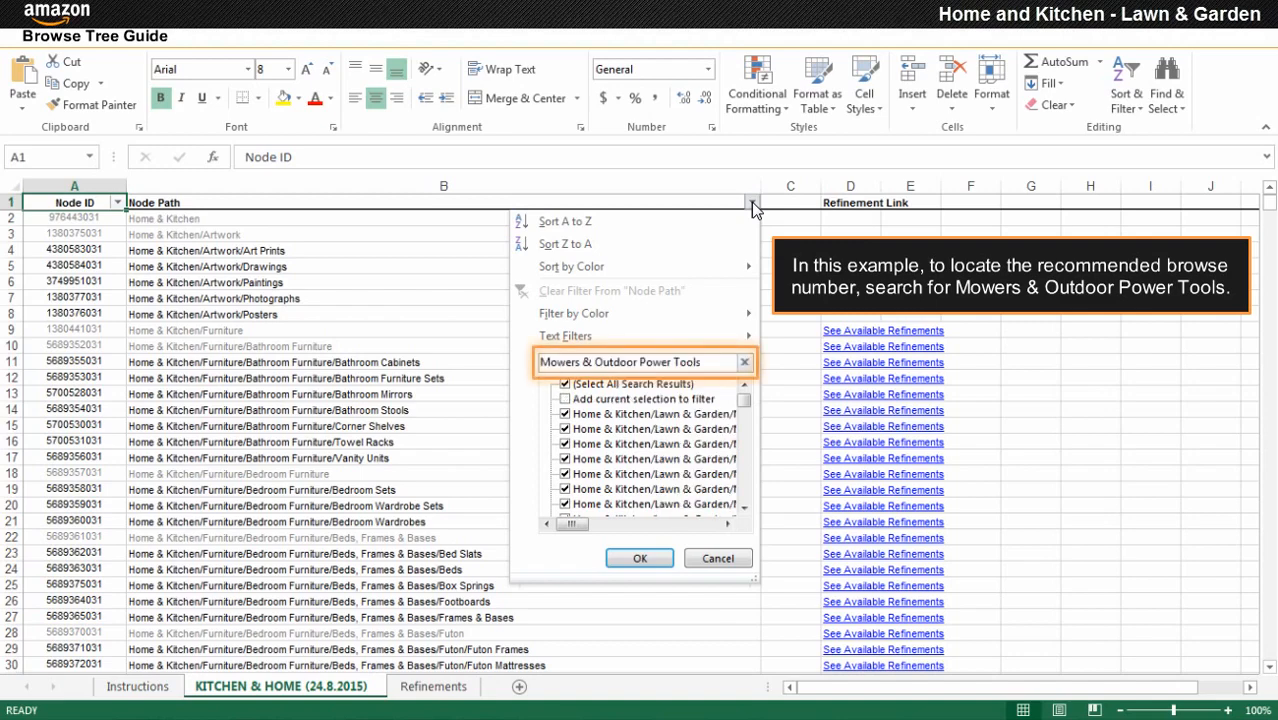
click(645, 559)
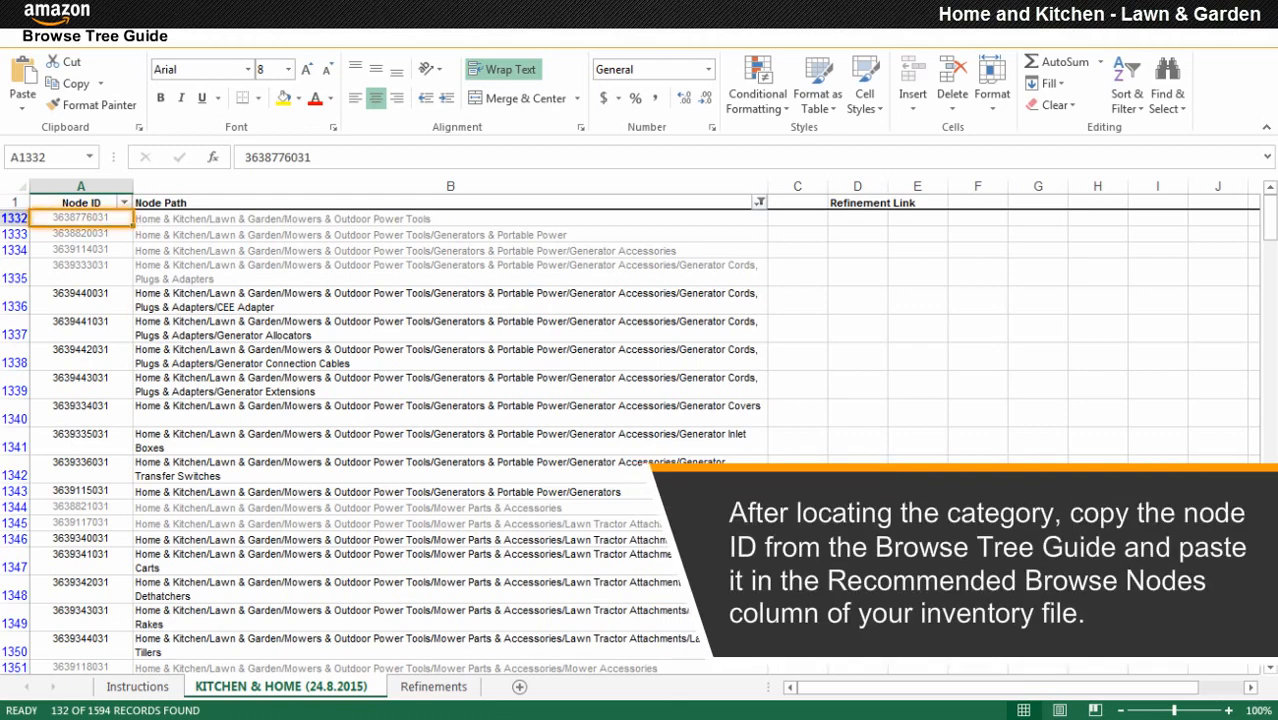
key(ctrl+v)
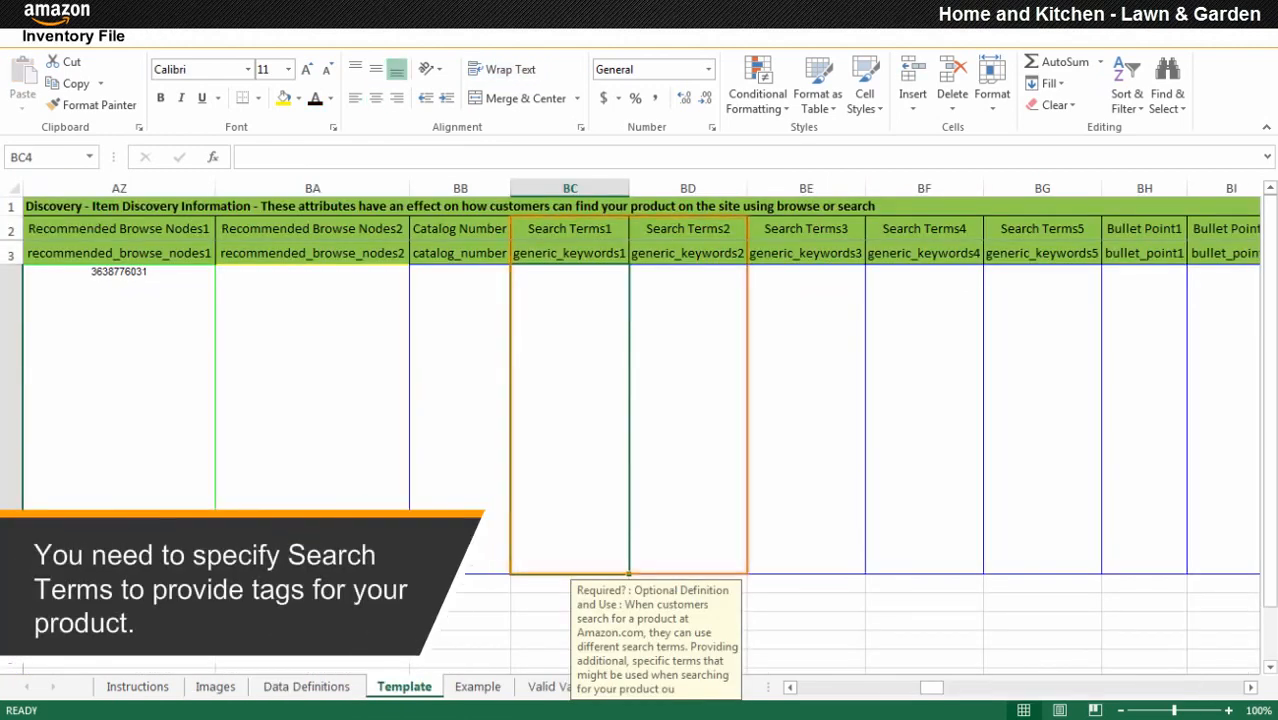
text(Lawn and Mowers)
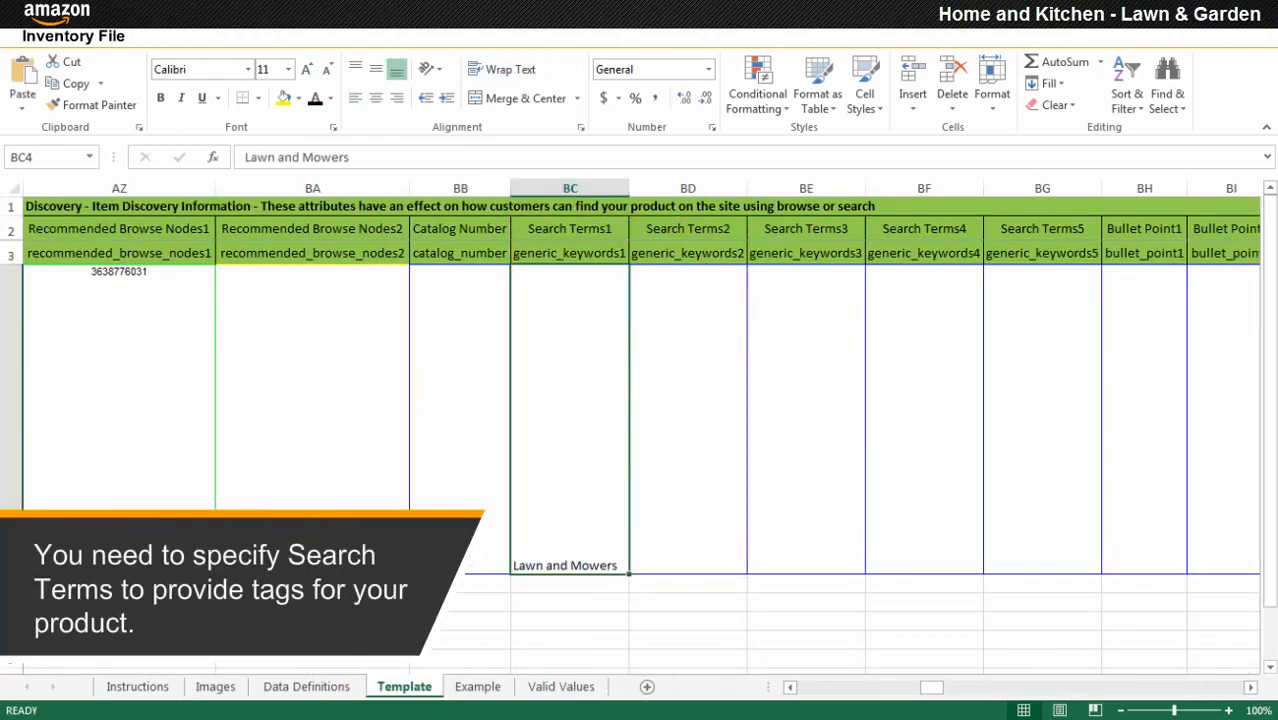
key(Tab)
text(Hand Mowers)
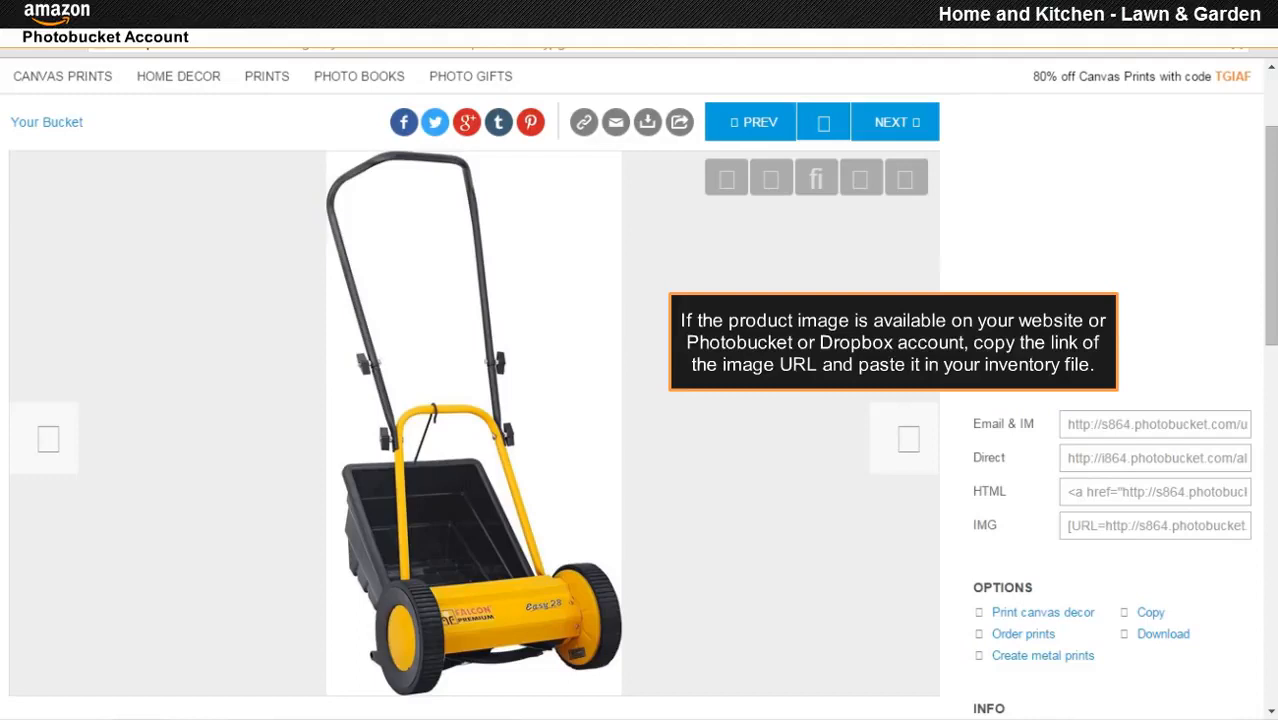
- Copy the URL of the lawn mower image from the Photobucket page
right_click(432, 404)
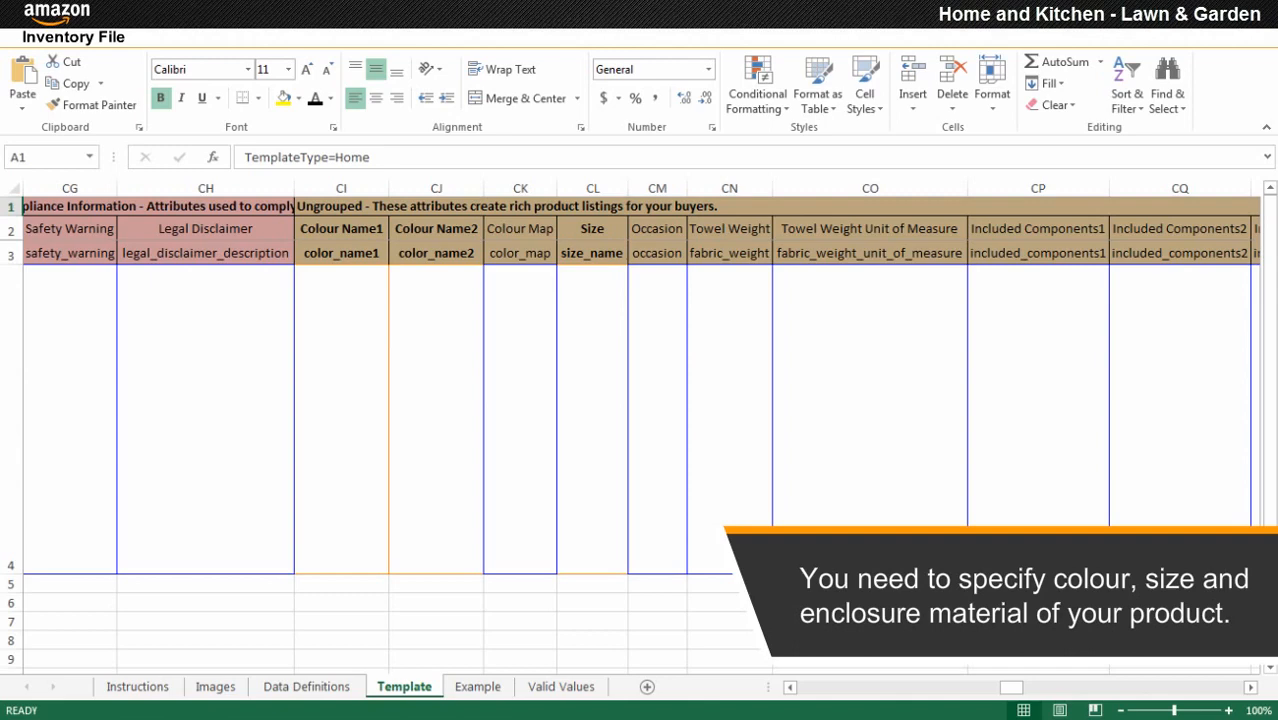
- Enter Black as Colour Name1 and Yellow as Colour Name2 in row 4 of the inventory template
click(341, 419)
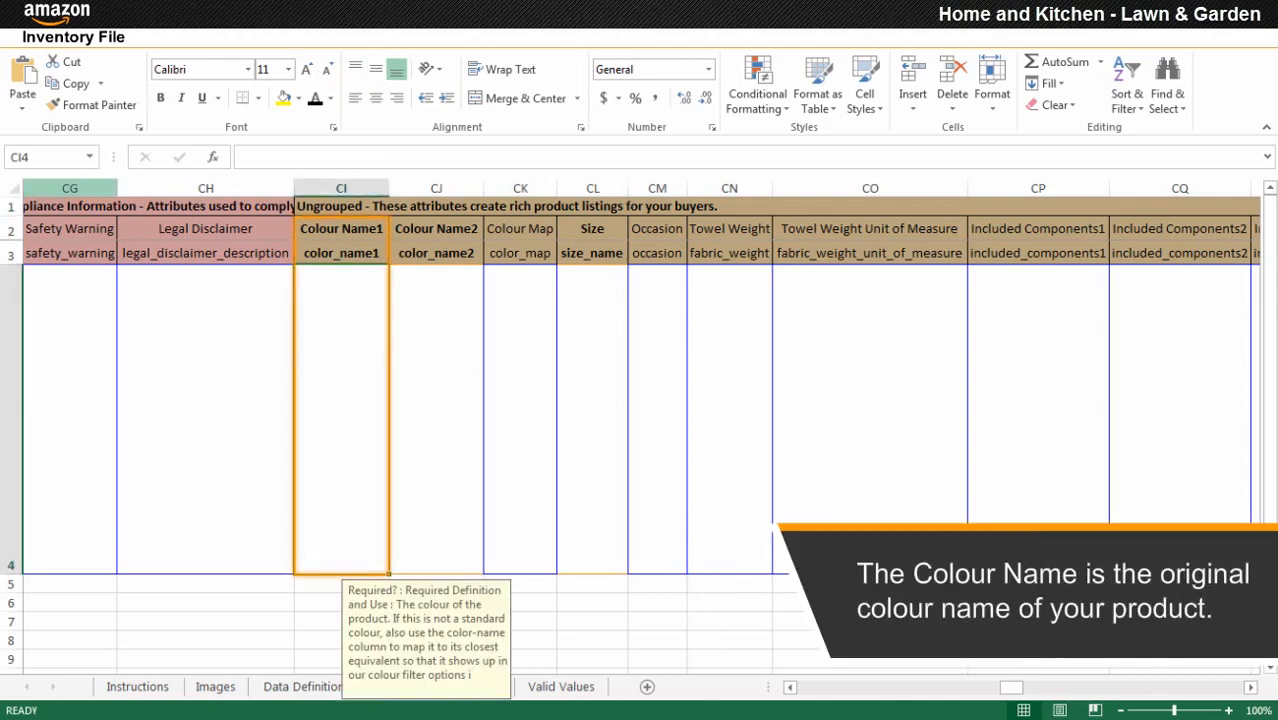
text(Black)
key(Tab)
text(Yellow)
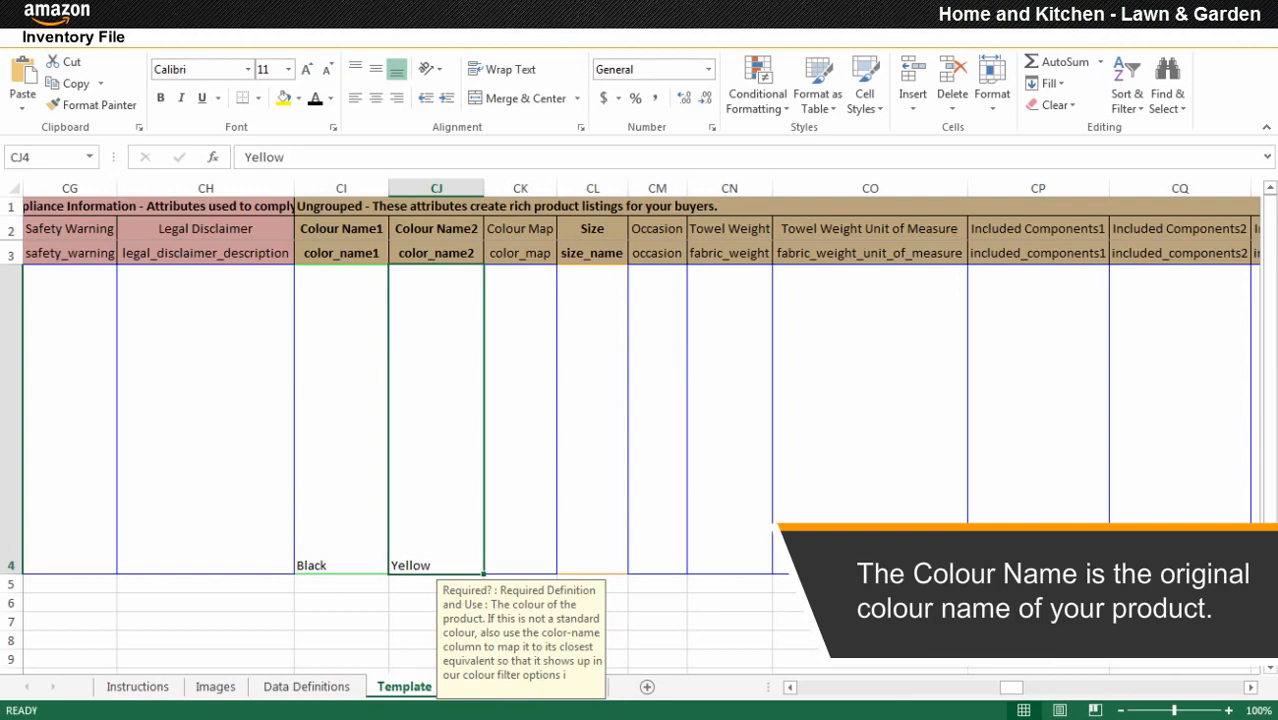
- Set both the Size and the Enclosure Material of the product in row 4 to Others
click(592, 419)
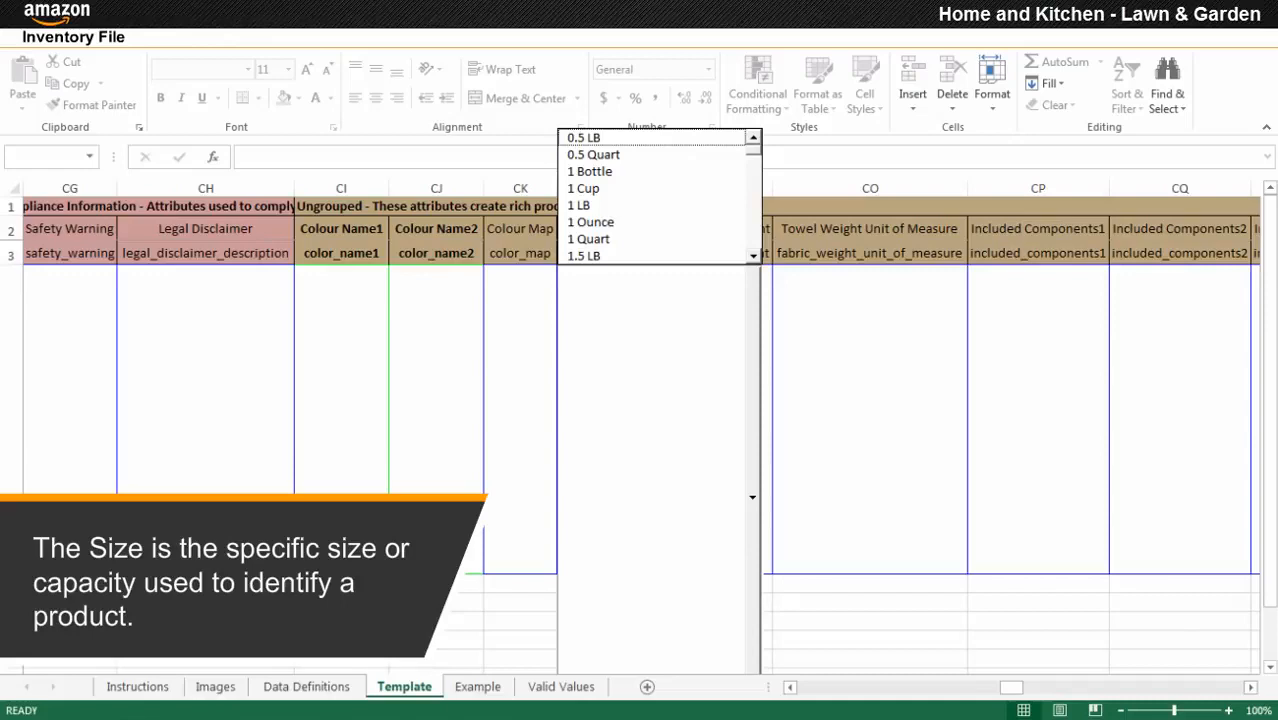
scroll(660, 197, down, 20)
click(600, 172)
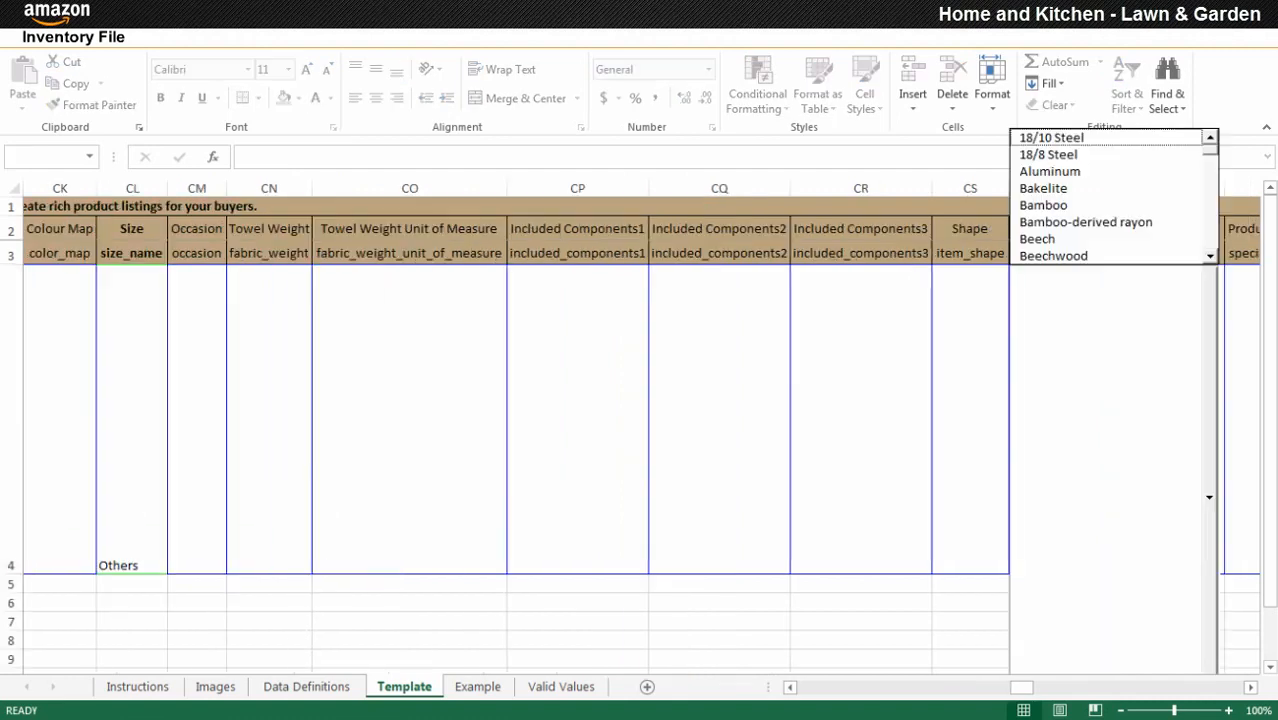
scroll(1110, 196, down, 10)
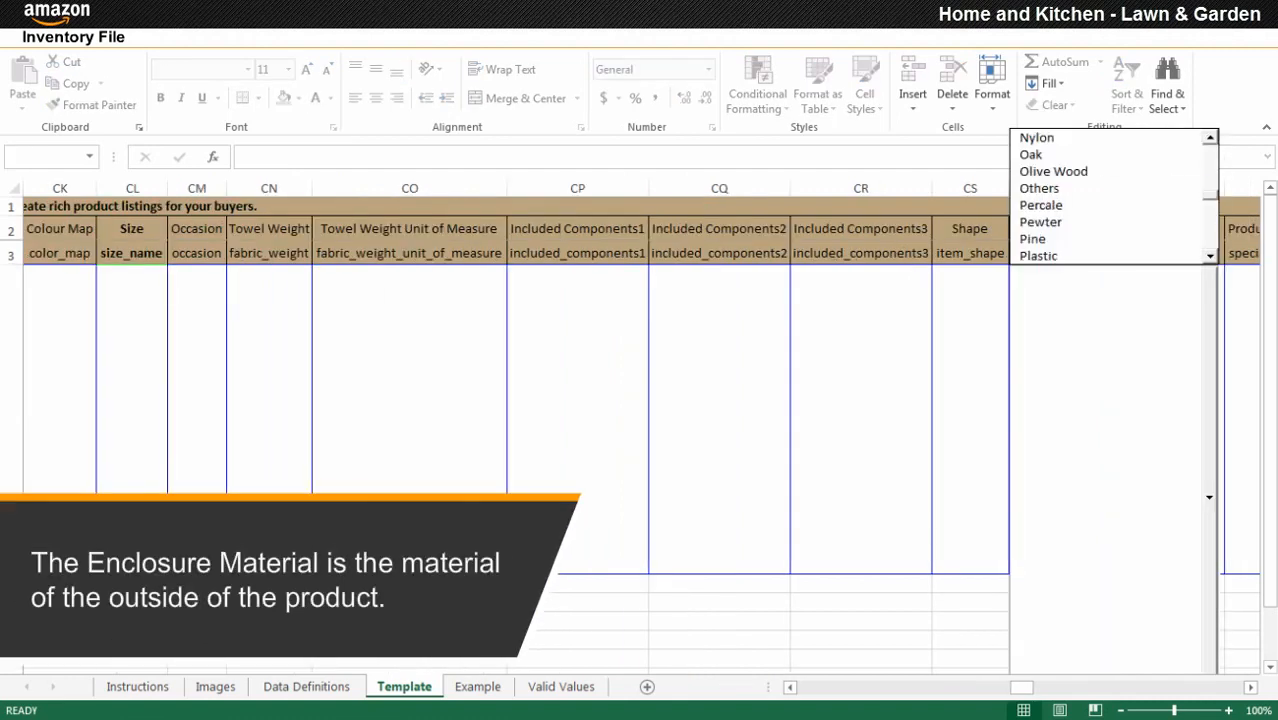
click(1040, 188)
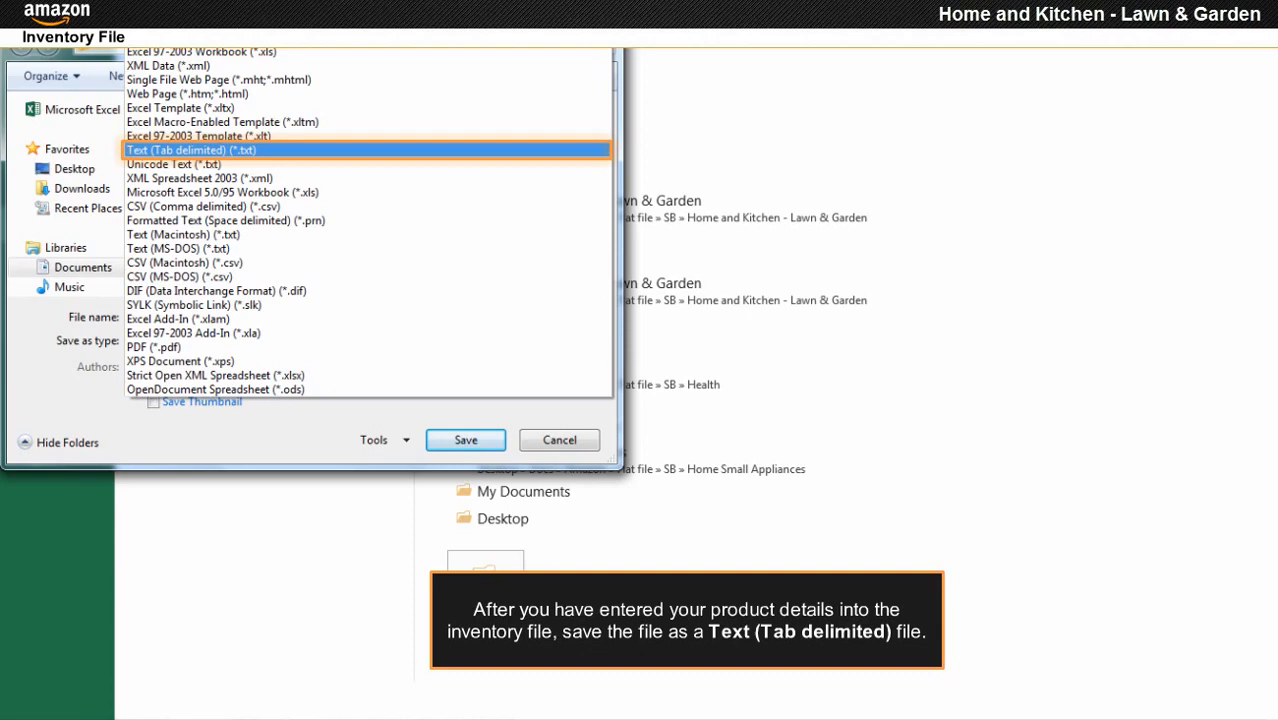
- Save the completed inventory file in the Text (Tab delimited) (*.txt) format
click(191, 150)
click(470, 419)
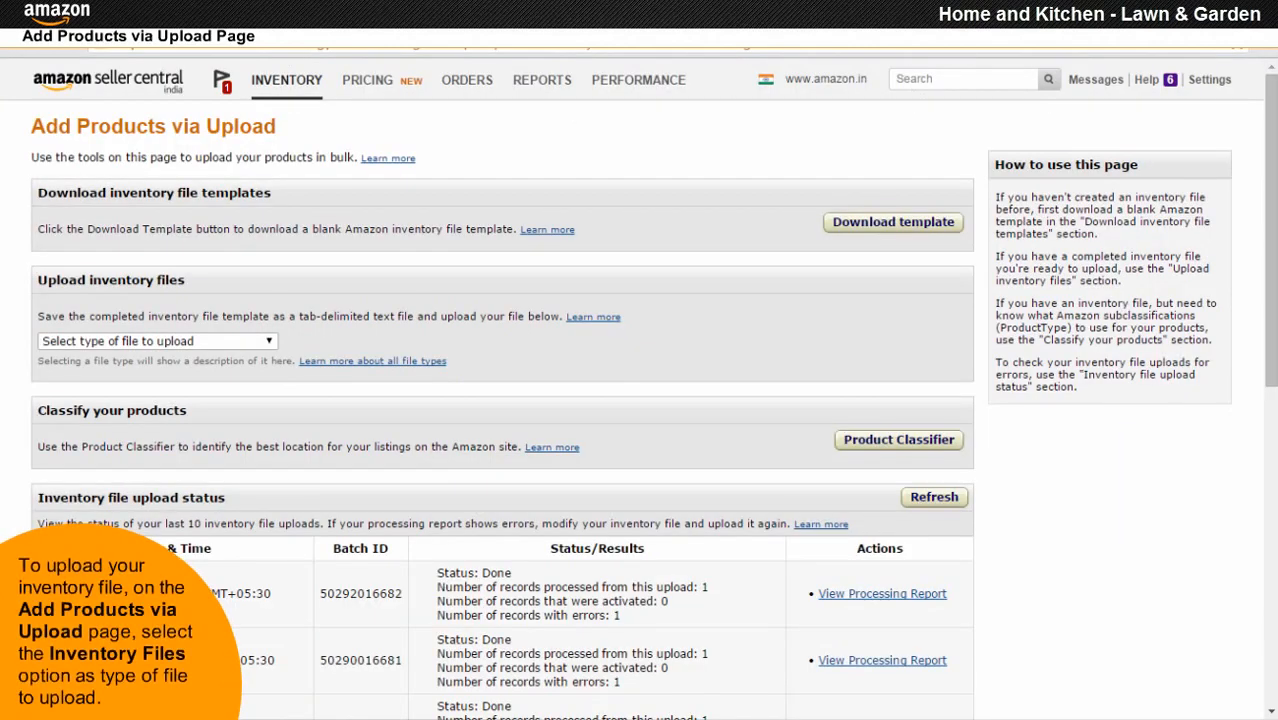
- On the Add Products via Upload page, upload Flat.File.Home.in.txt with Inventory Files as the file type
click(268, 341)
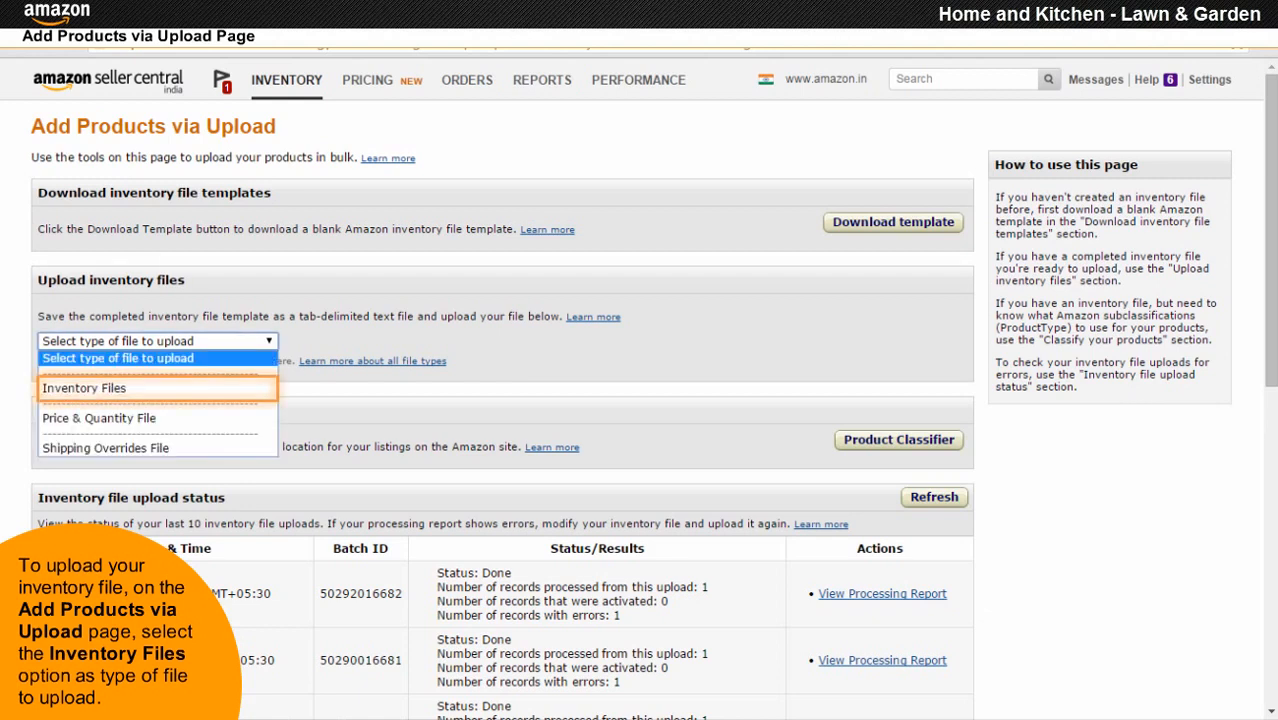
click(202, 389)
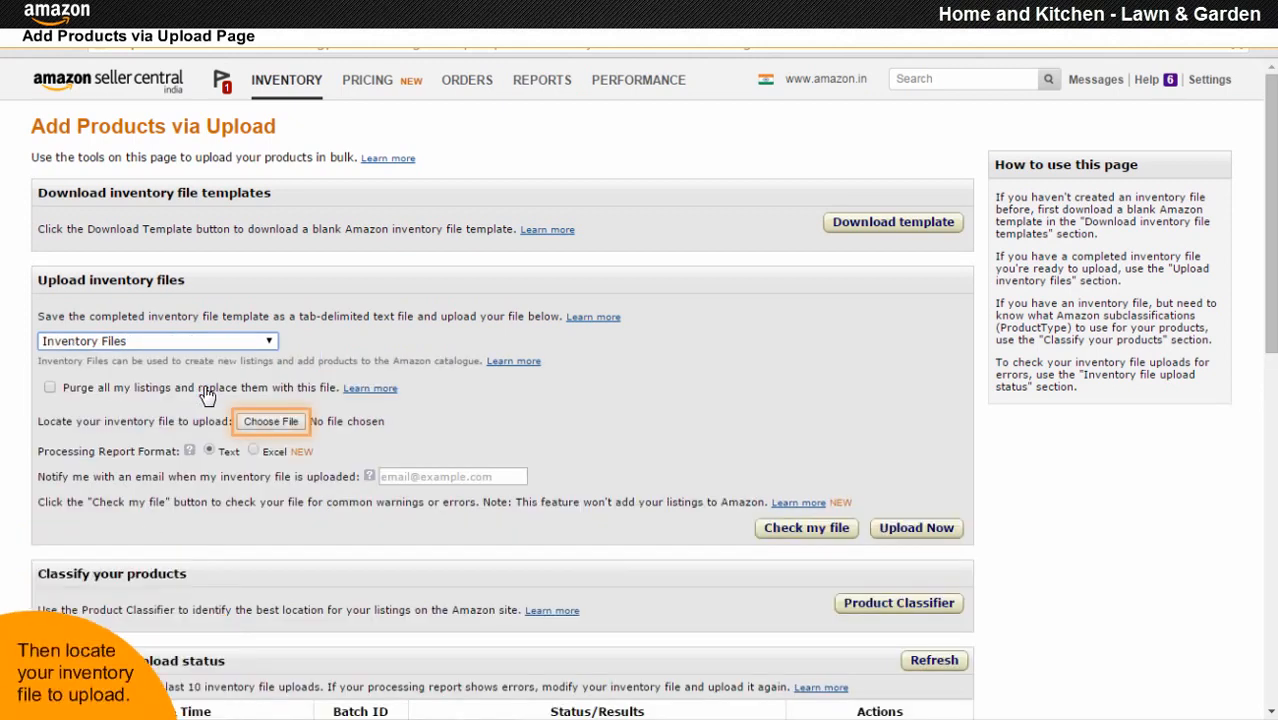
click(264, 422)
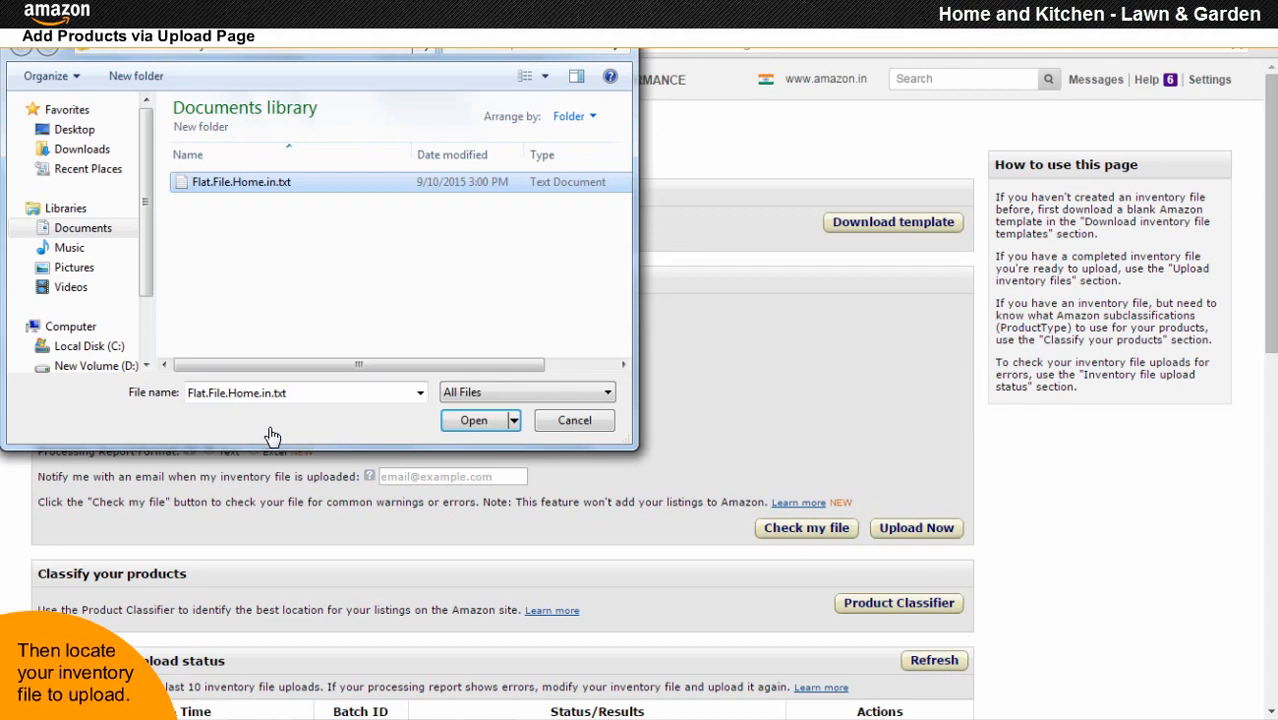
click(476, 420)
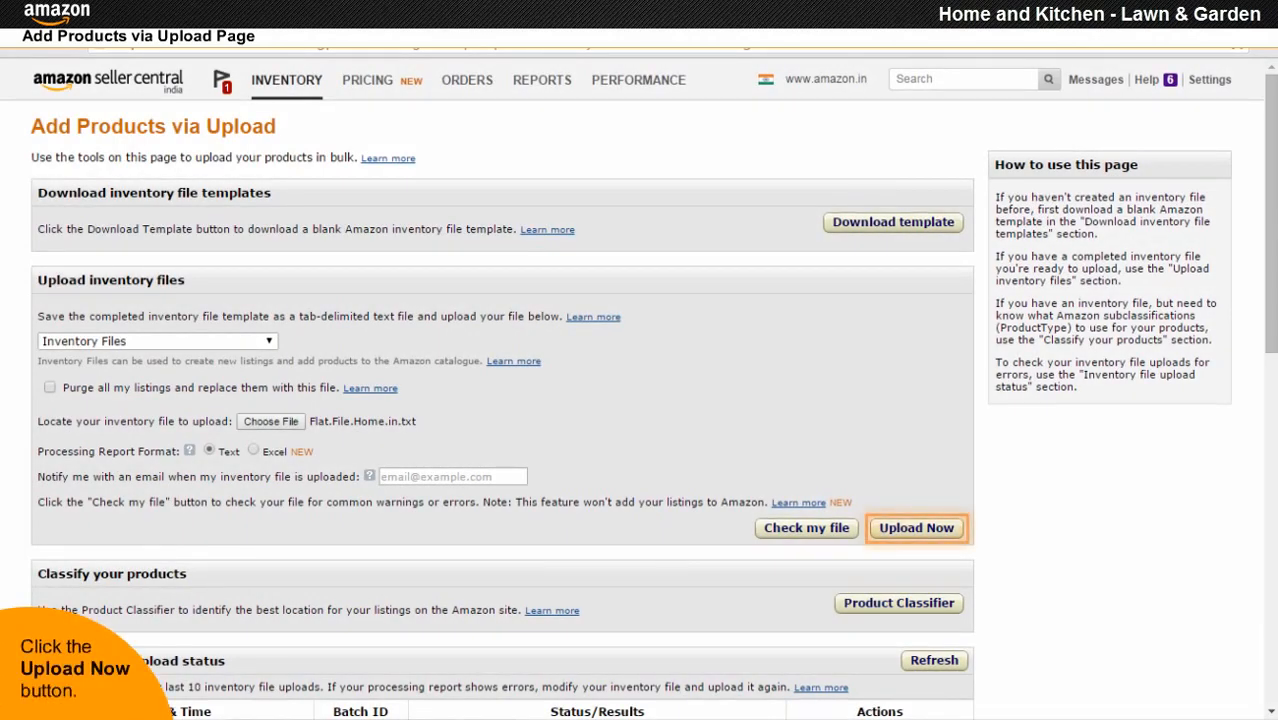
click(918, 528)
- Review the product details and description on the lawn mower's Amazon.in product page
scroll(913, 536, down, 5)
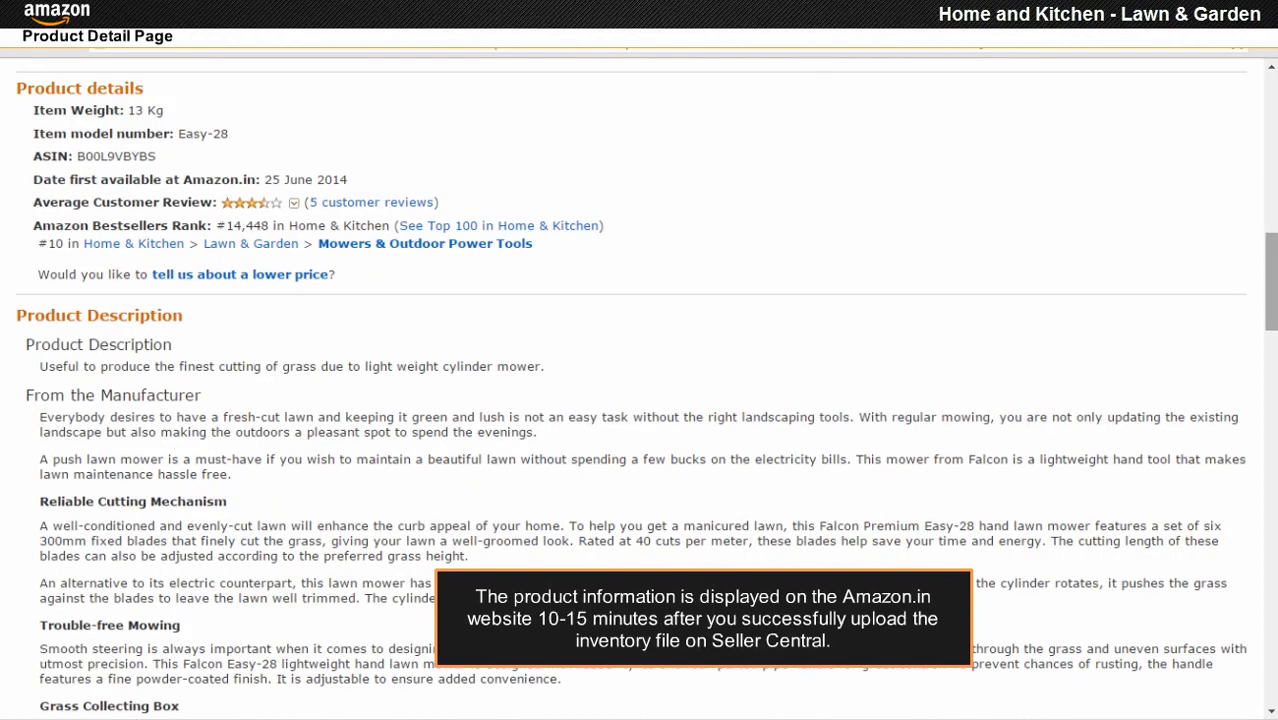
scroll(640, 385, down, 4)
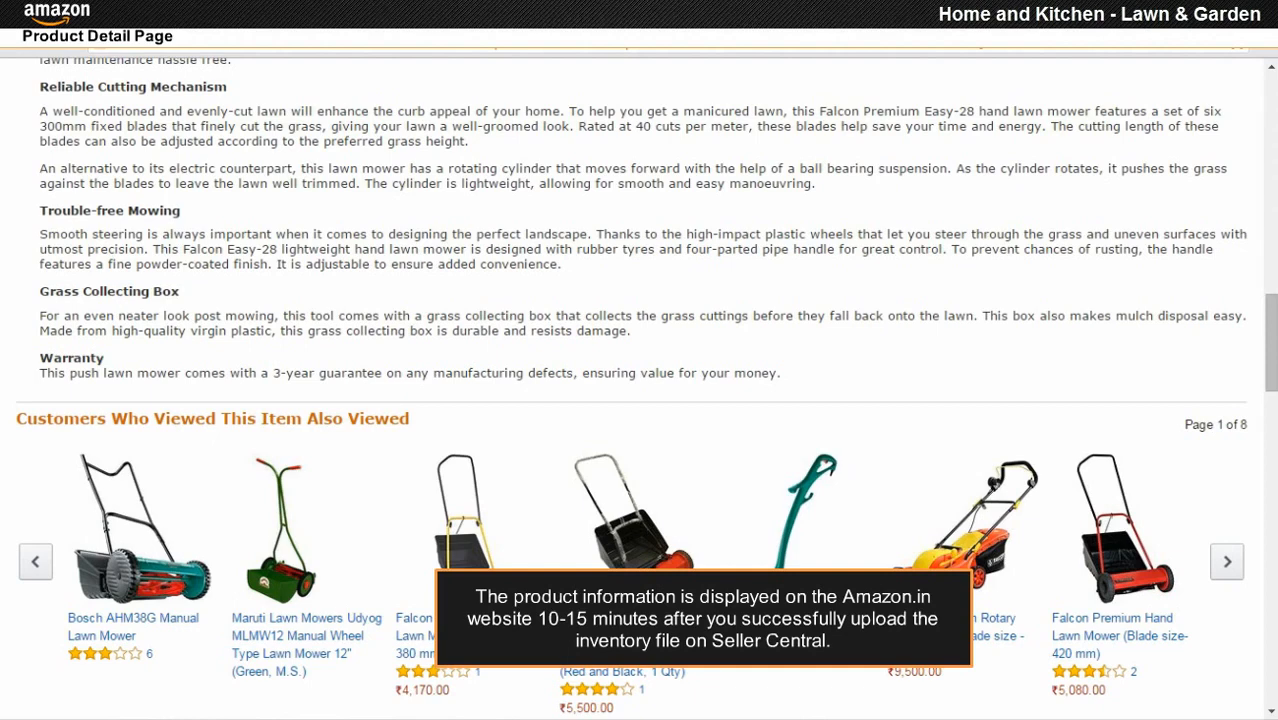